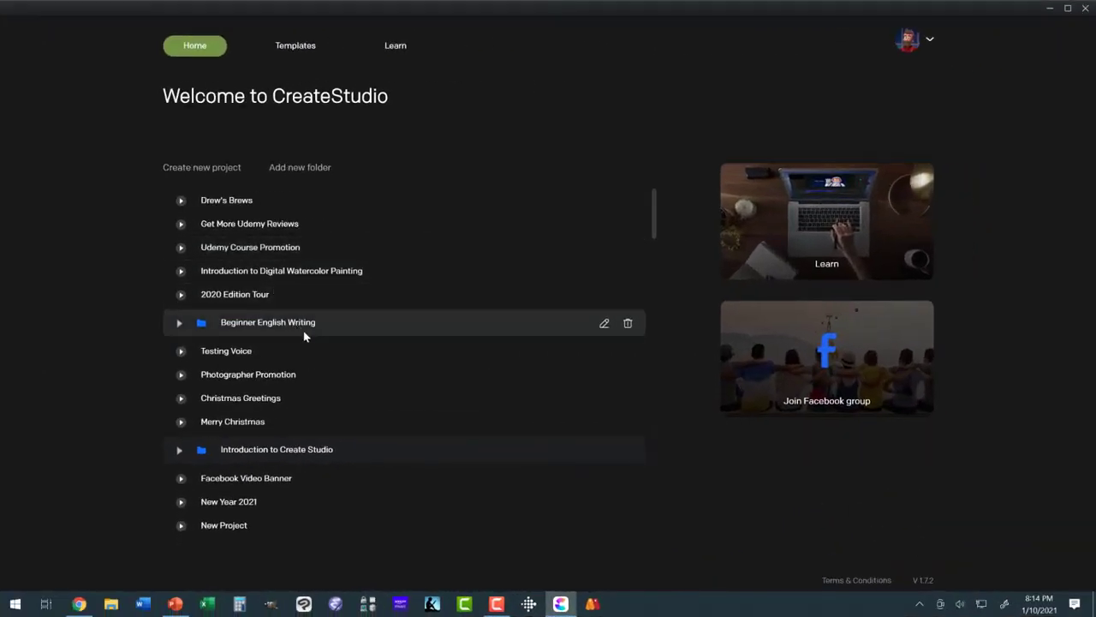
Scroll down the Home project list until the Binoculars project is visible
scroll(302, 334, "down", 1)
scroll(302, 336, "down", 5)
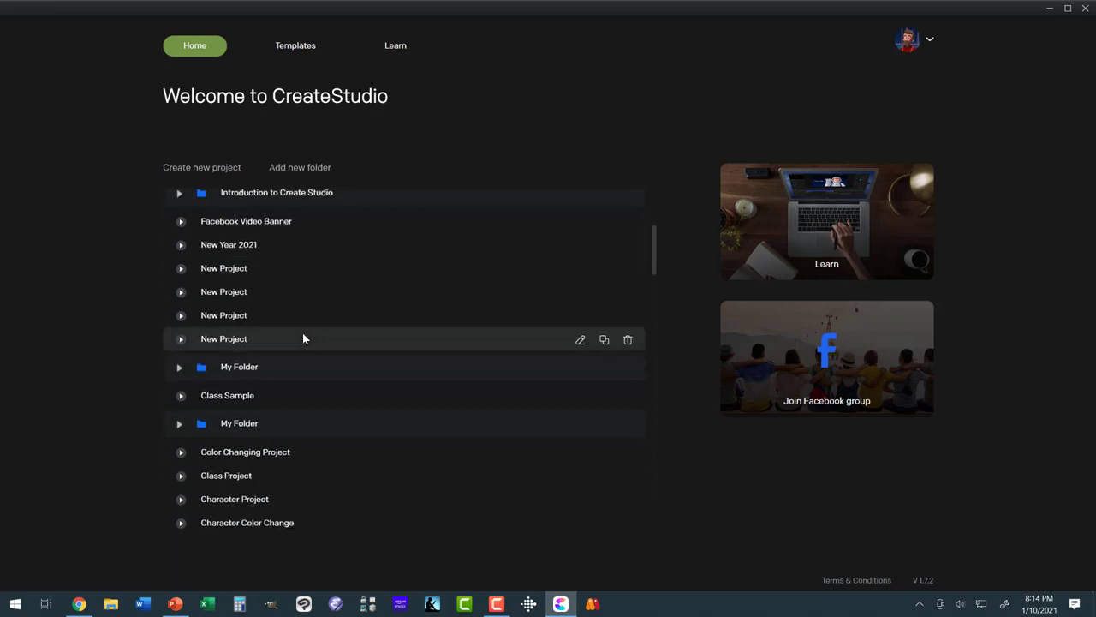
scroll(302, 338, "down", 6)
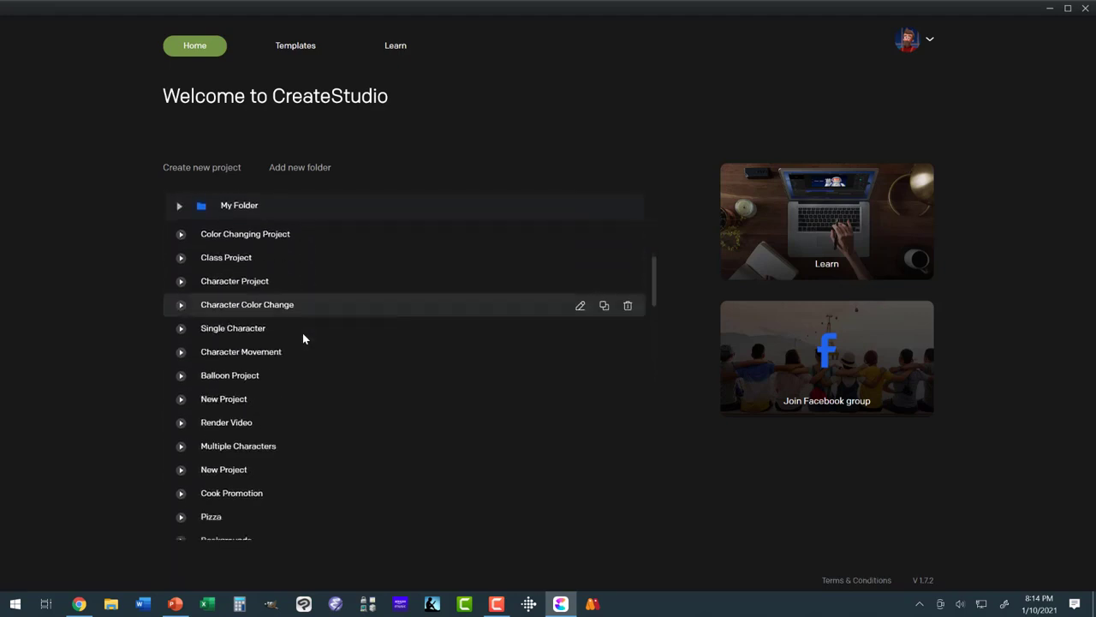
scroll(303, 333, "down", 3)
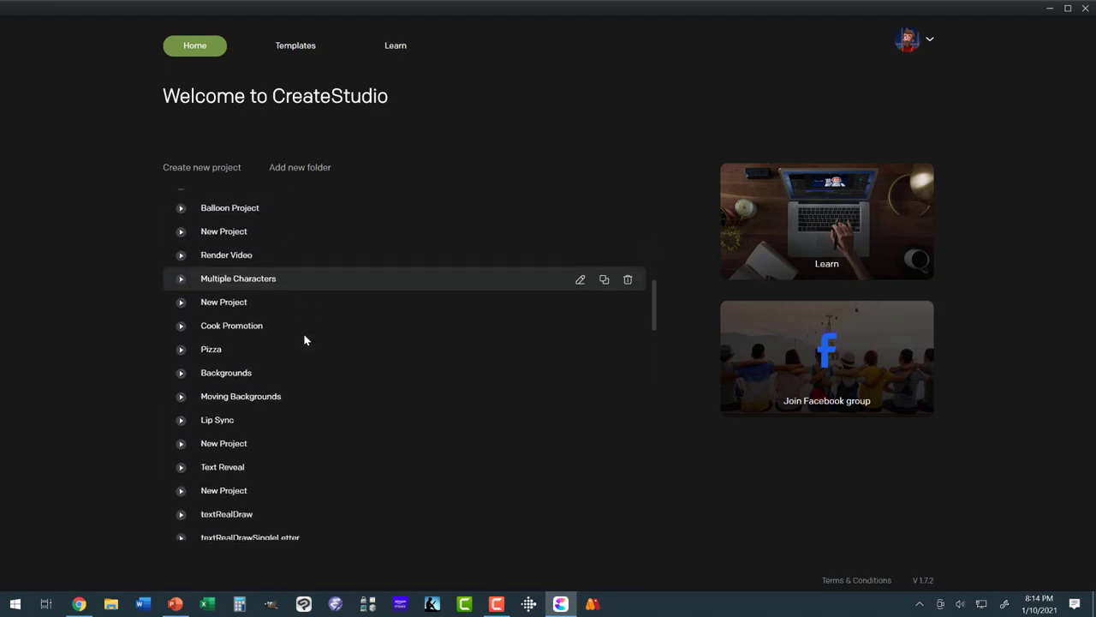
scroll(303, 333, "down", 5)
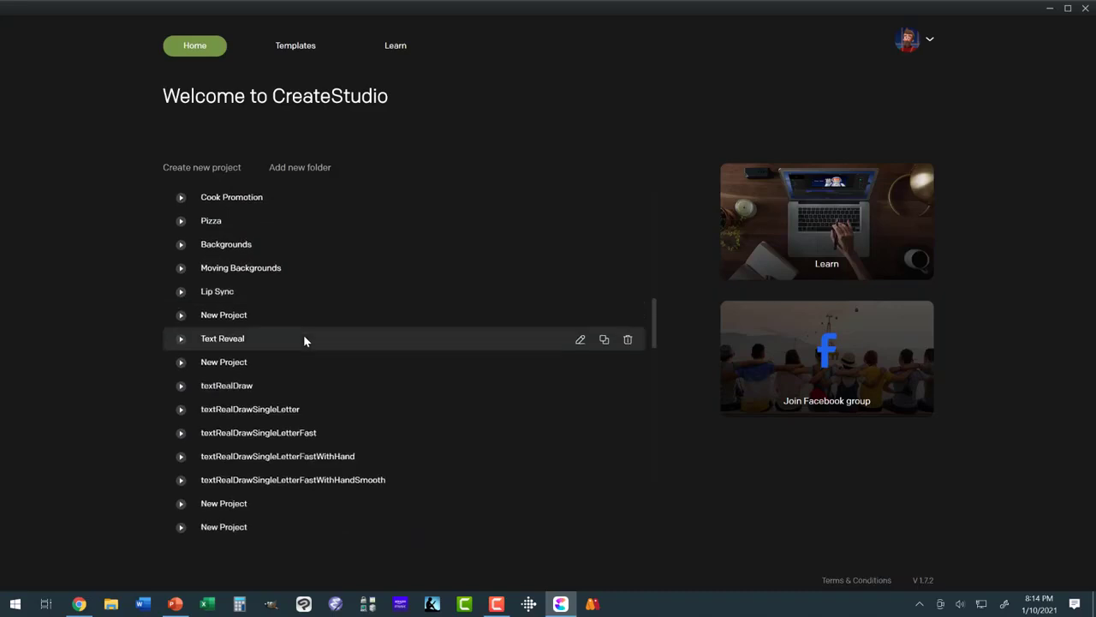
scroll(302, 342, "down", 4)
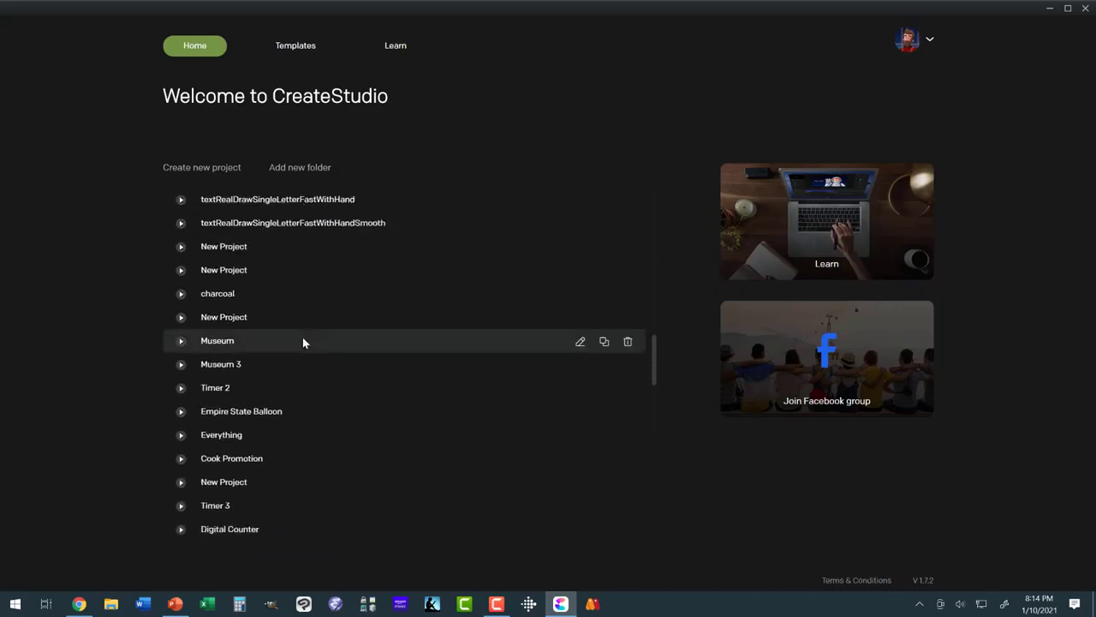
scroll(302, 342, "down", 3)
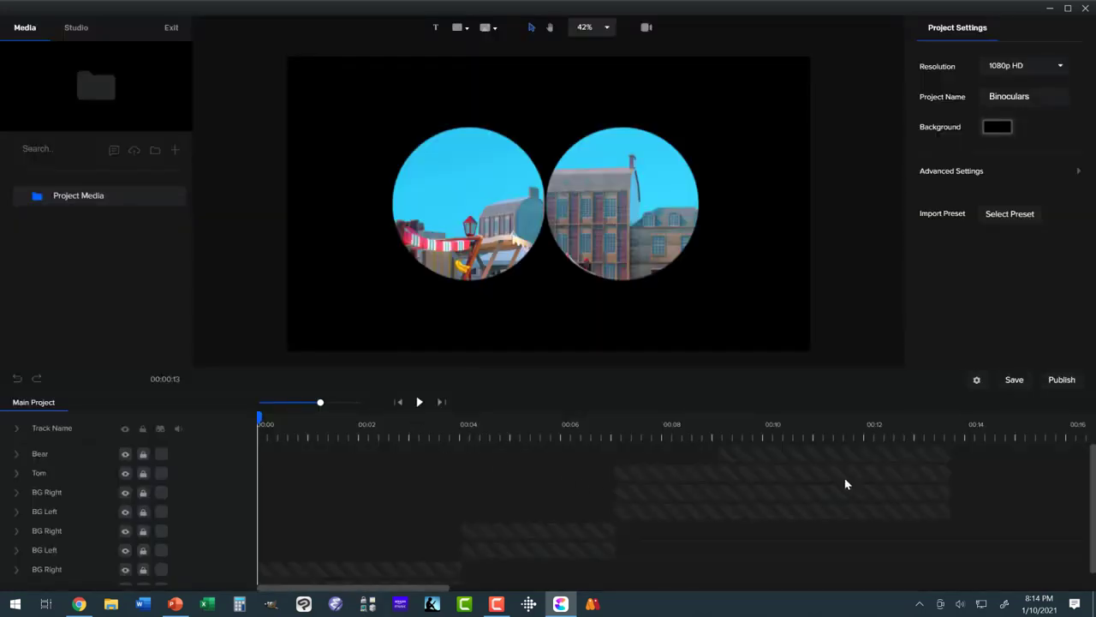
Scroll through the Binoculars timeline's Bear, Tom and BG Right/BG Left tracks
scroll(828, 477, "down", 1)
scroll(827, 476, "up", 1)
scroll(519, 470, "down", 1)
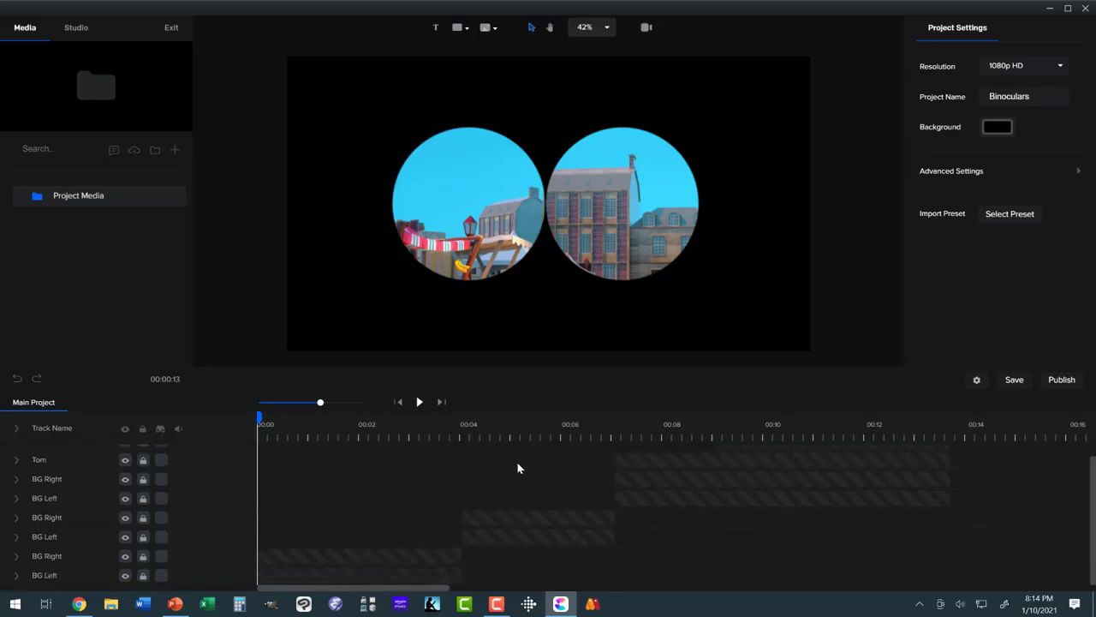
scroll(453, 477, "up", 1)
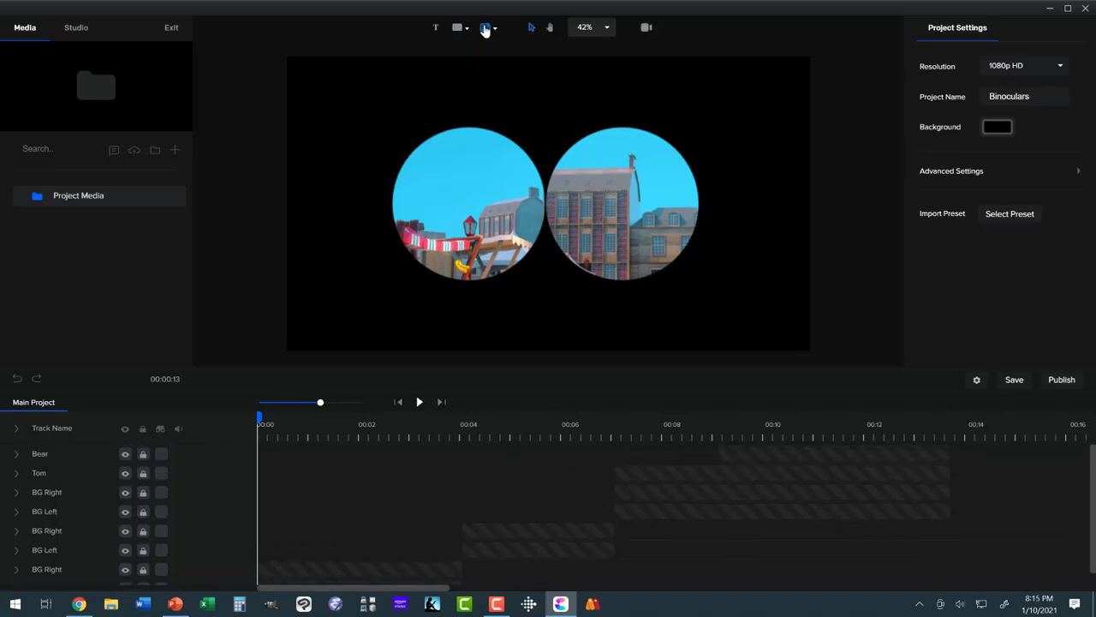
Add the hot-air balloon icon from the Isometric Objects library to the scene
left_click(485, 28)
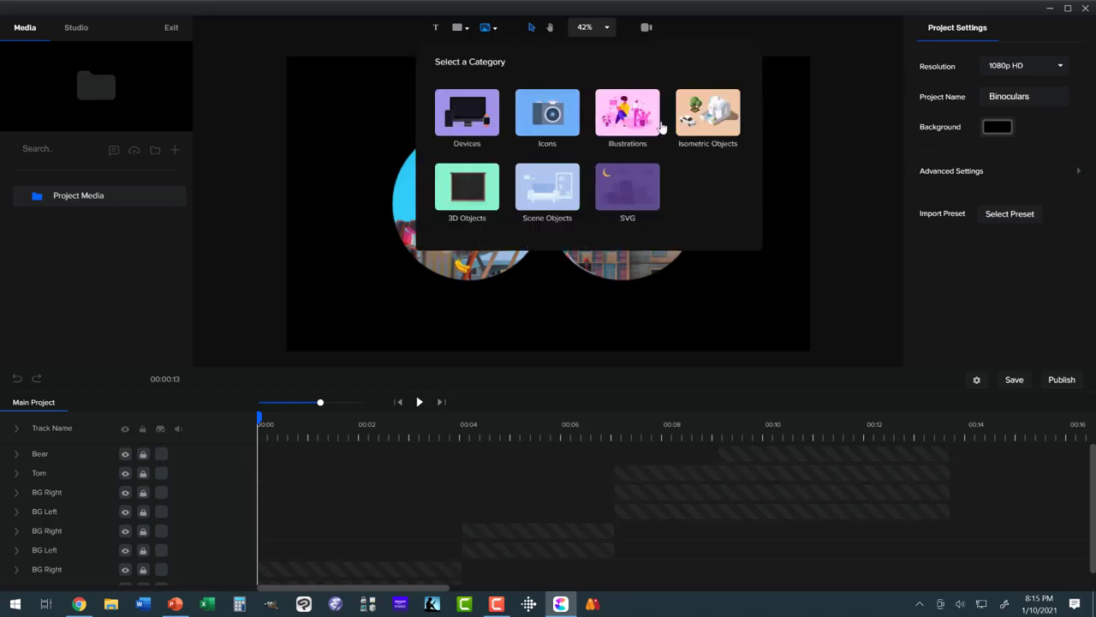
left_click(696, 123)
scroll(588, 214, "down", 5)
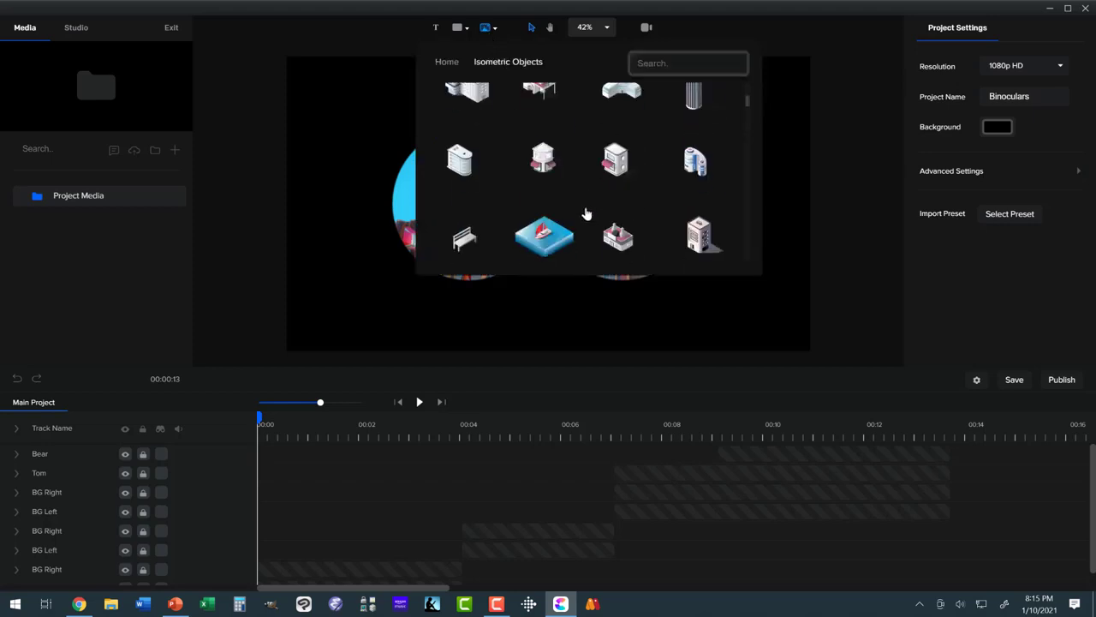
scroll(587, 213, "down", 8)
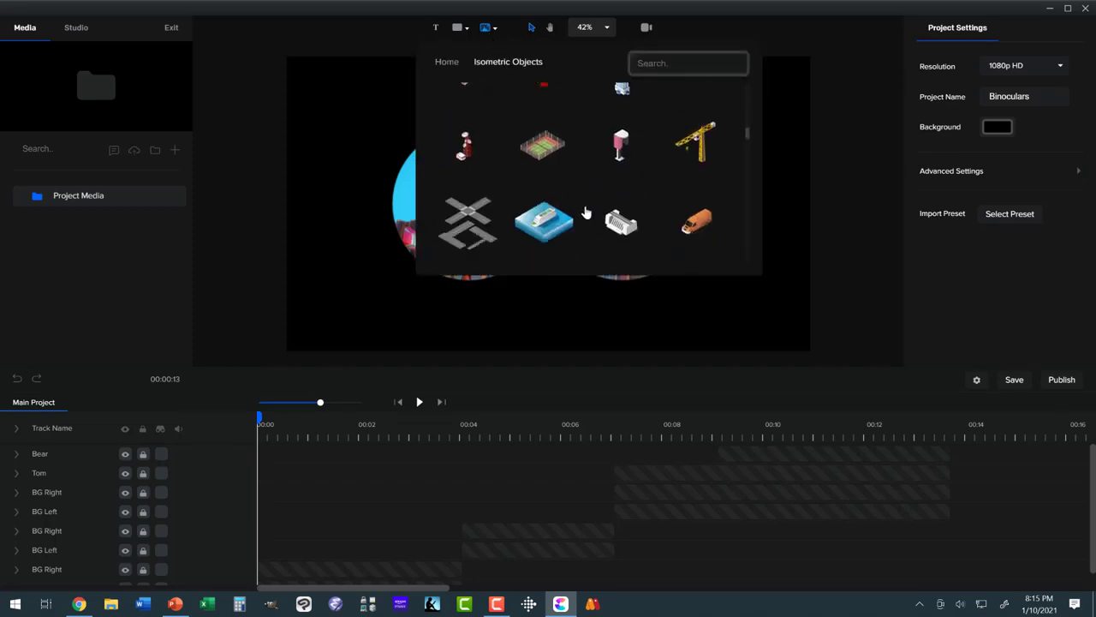
scroll(584, 211, "down", 8)
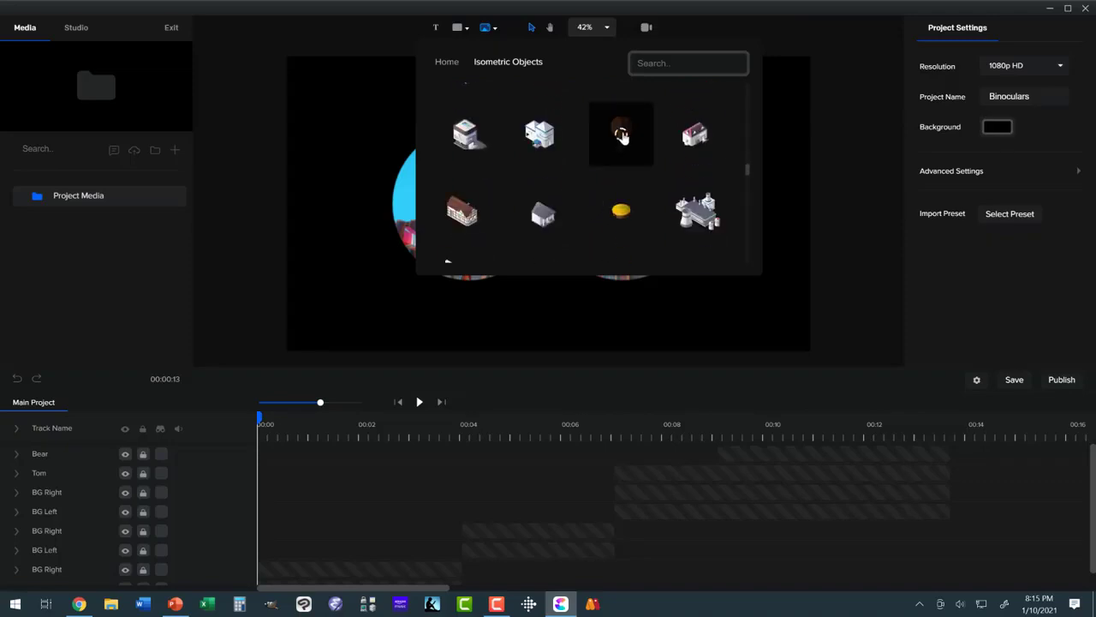
left_click(540, 194)
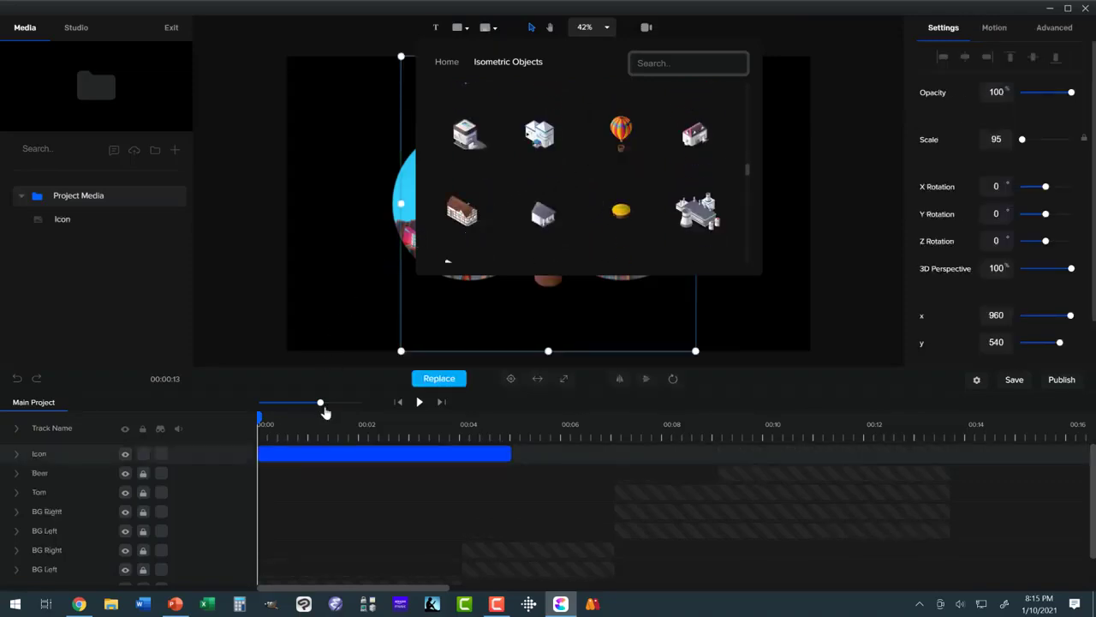
Extend the balloon clip to the project end and shrink it to scale 24 at x 0, y 996
left_click(504, 454)
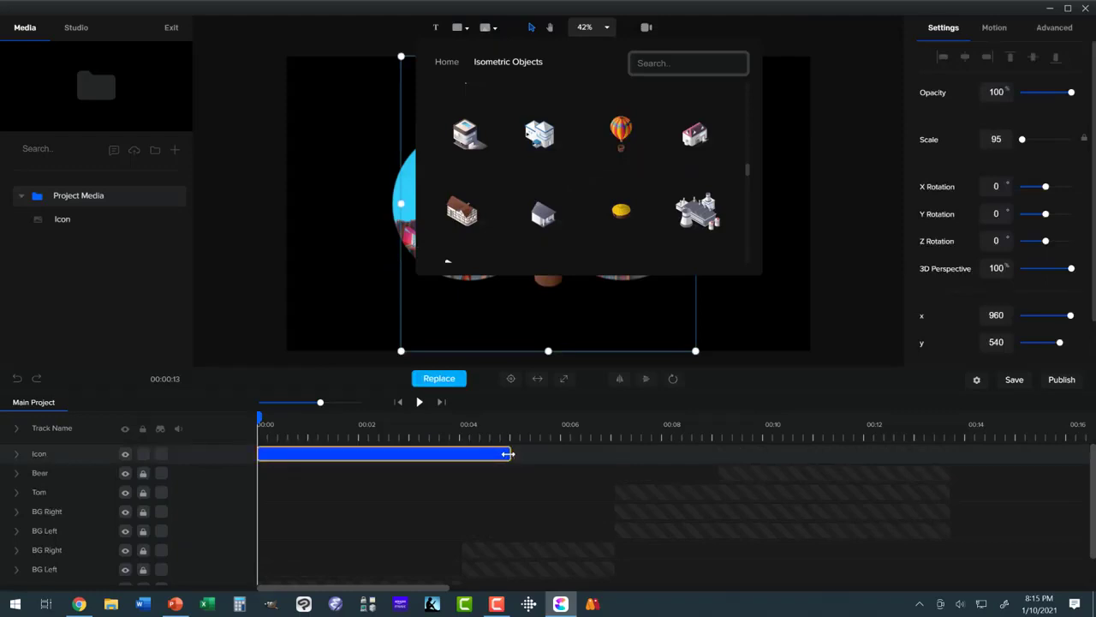
left_click_drag(508, 454, 943, 463)
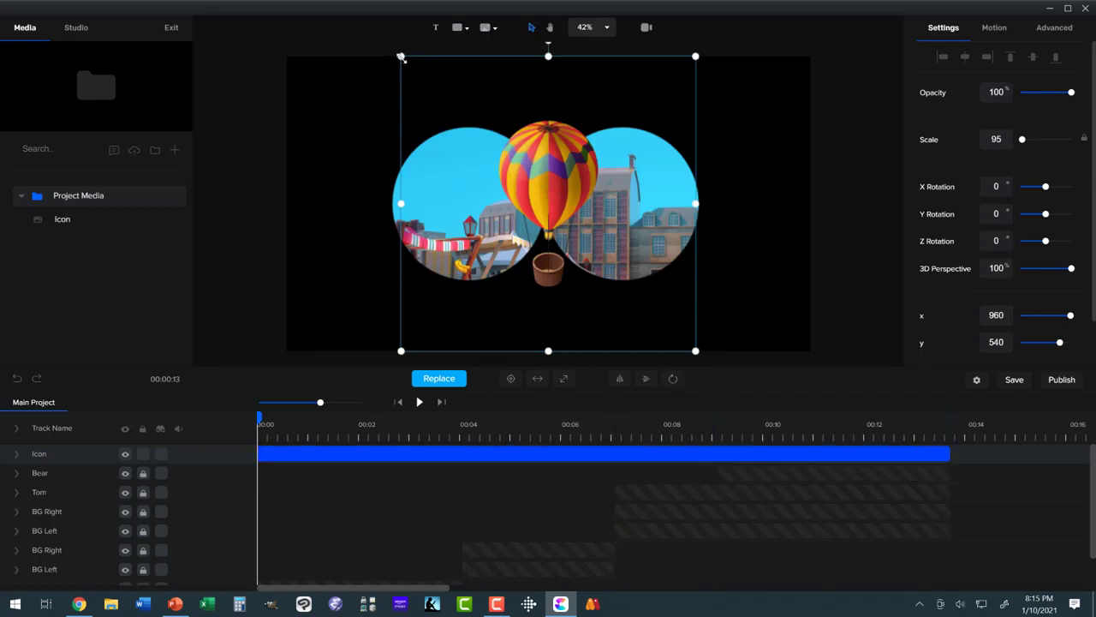
left_click_drag(414, 67, 622, 276)
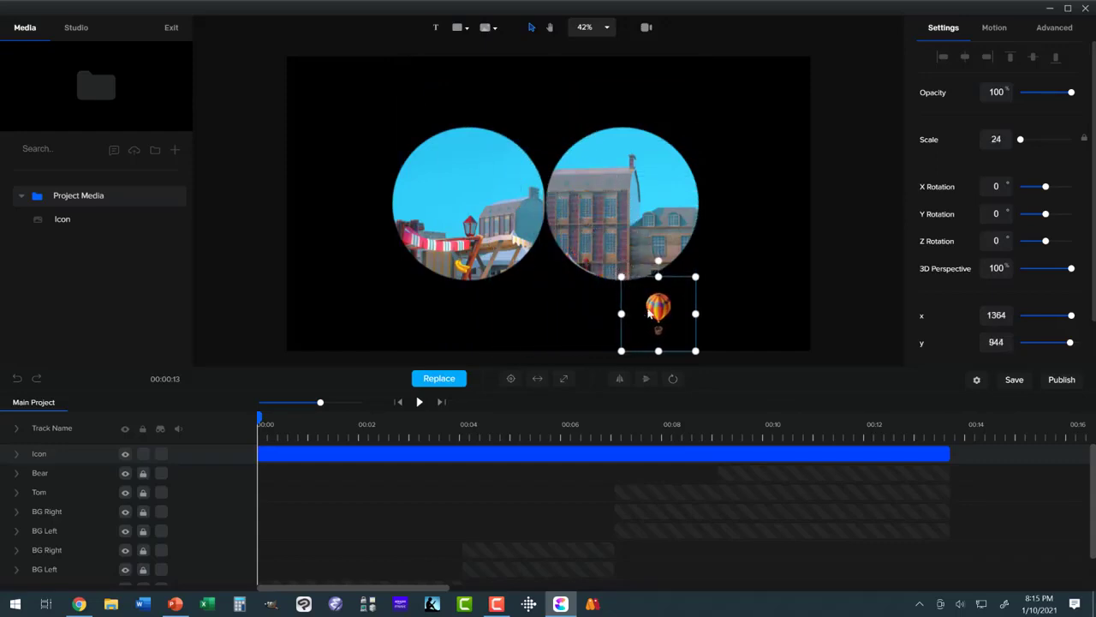
left_click_drag(657, 315, 285, 323)
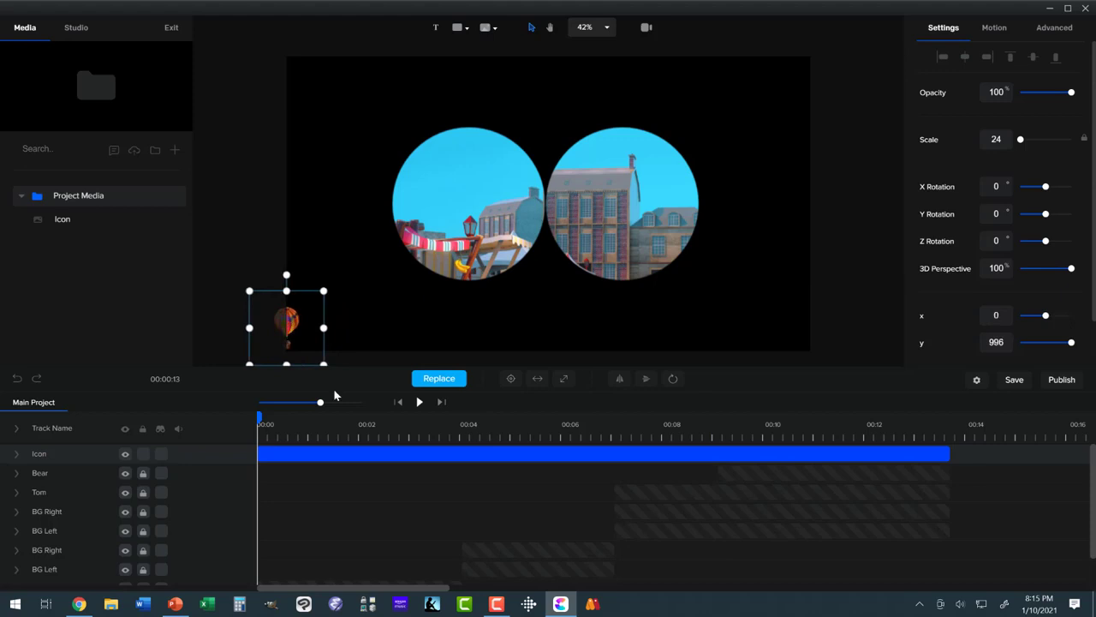
Add a Custom animation to the balloon with Position enabled
left_click(18, 458)
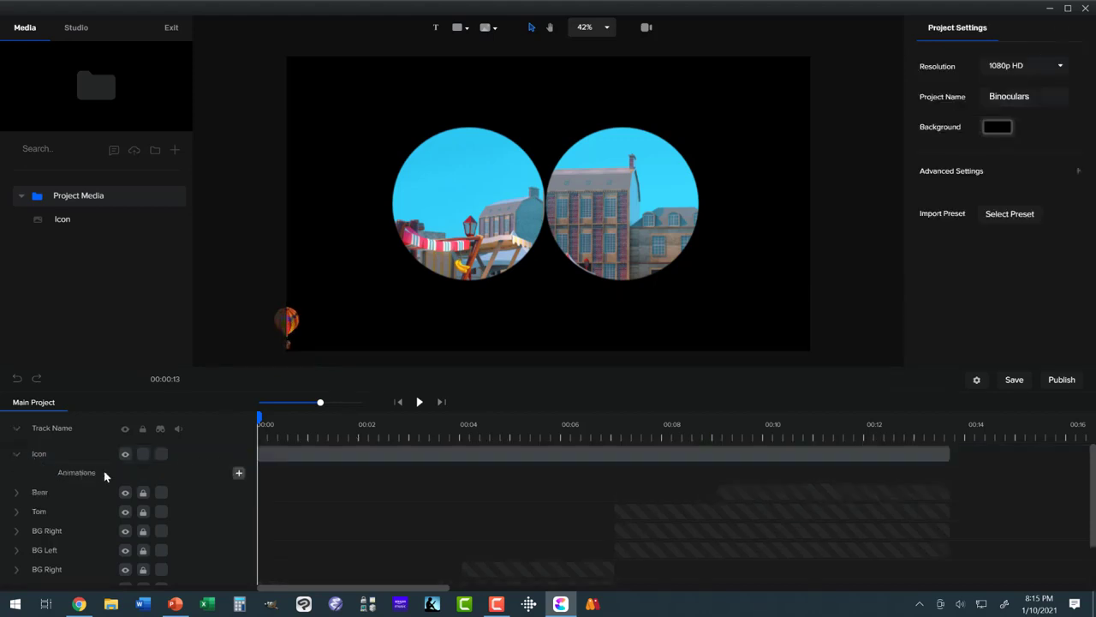
left_click(238, 473)
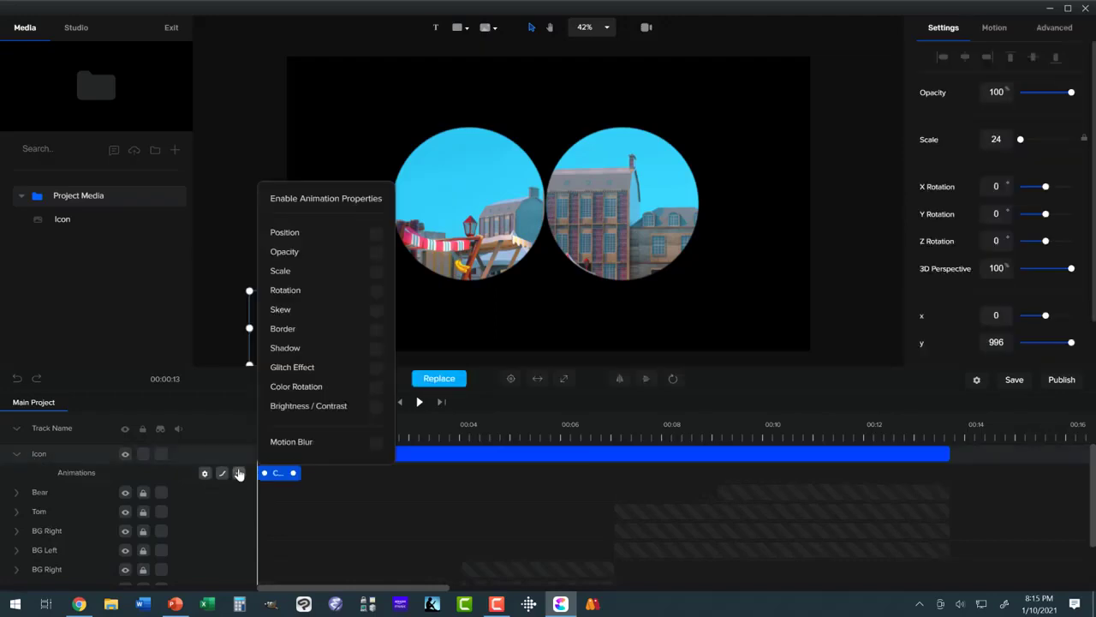
left_click(376, 238)
left_click(495, 316)
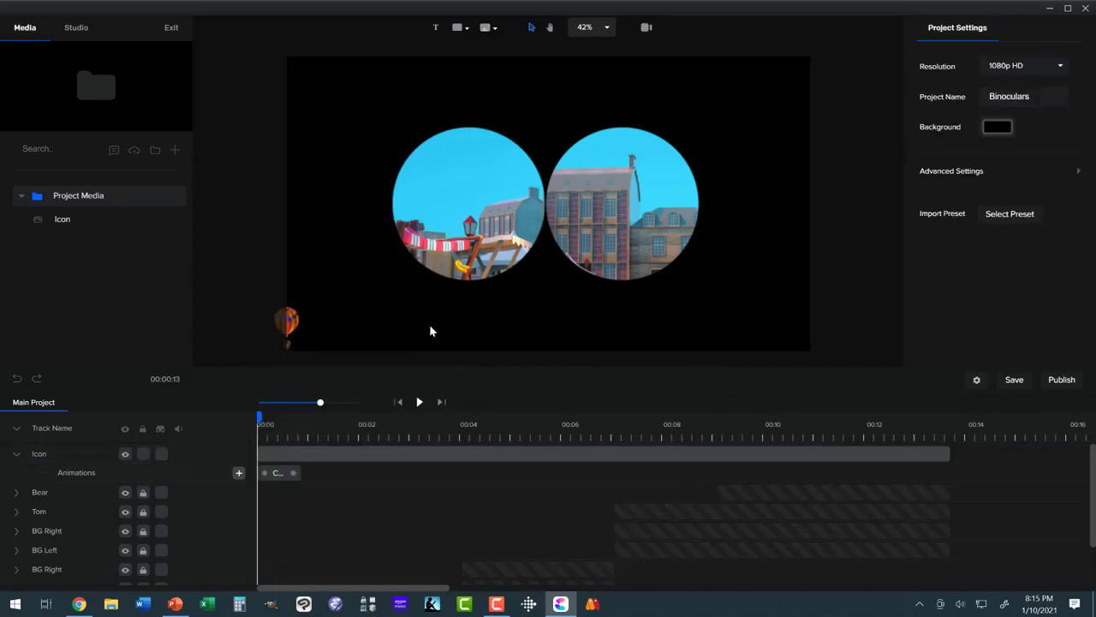
Set the balloon's end position at bottom-right and stretch the animation across the whole project
left_click_drag(262, 417, 313, 431)
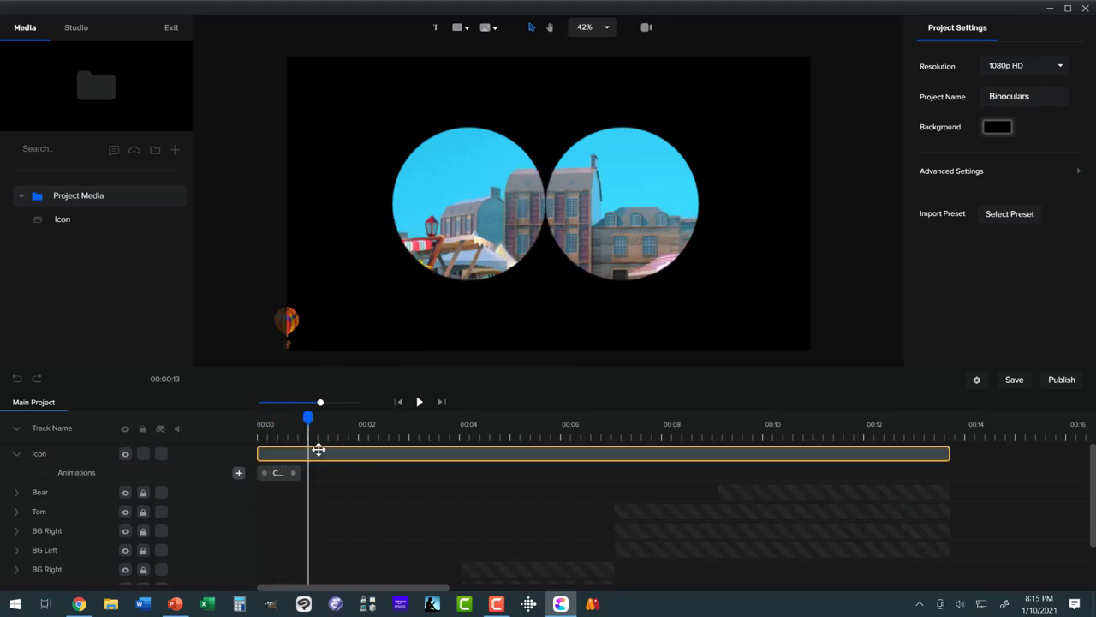
left_click(319, 451)
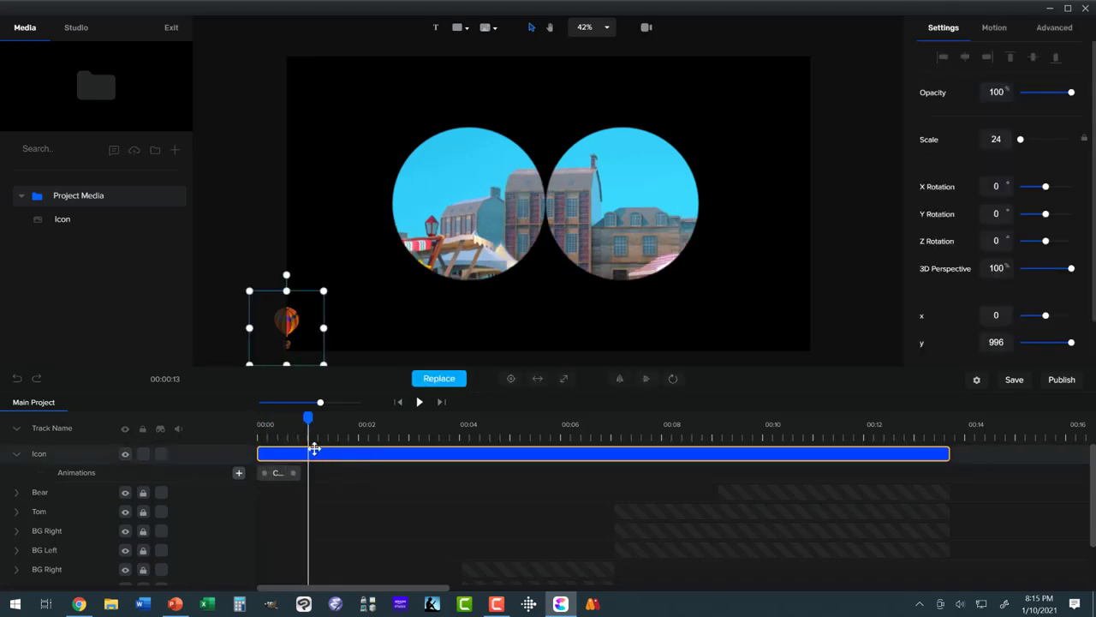
left_click(281, 474)
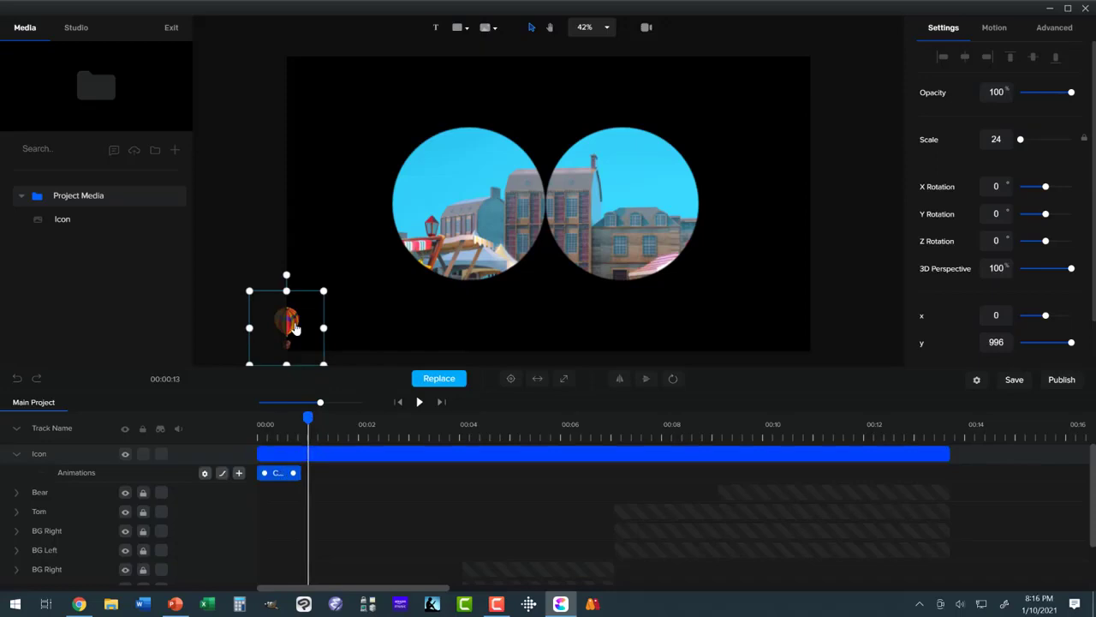
left_click_drag(294, 329, 819, 327)
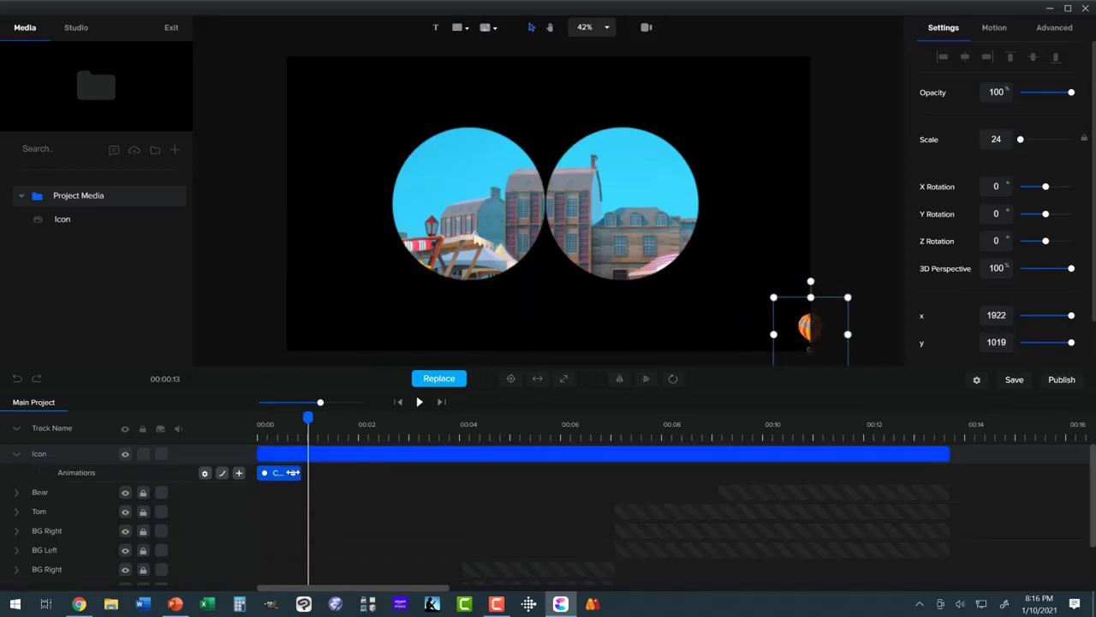
left_click_drag(293, 473, 942, 471)
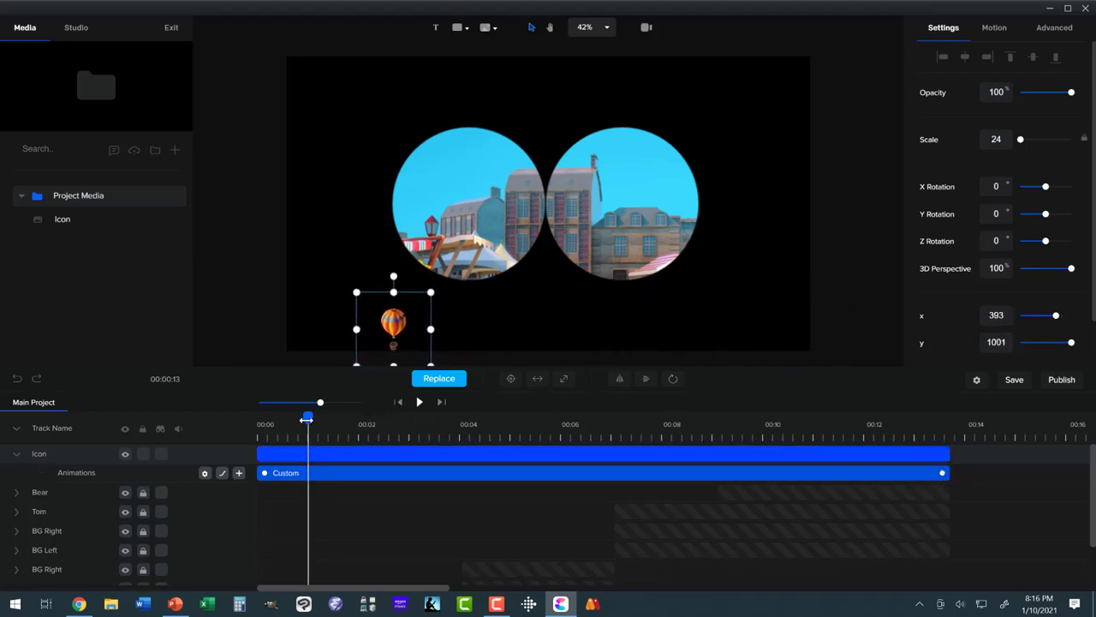
left_click_drag(306, 419, 236, 425)
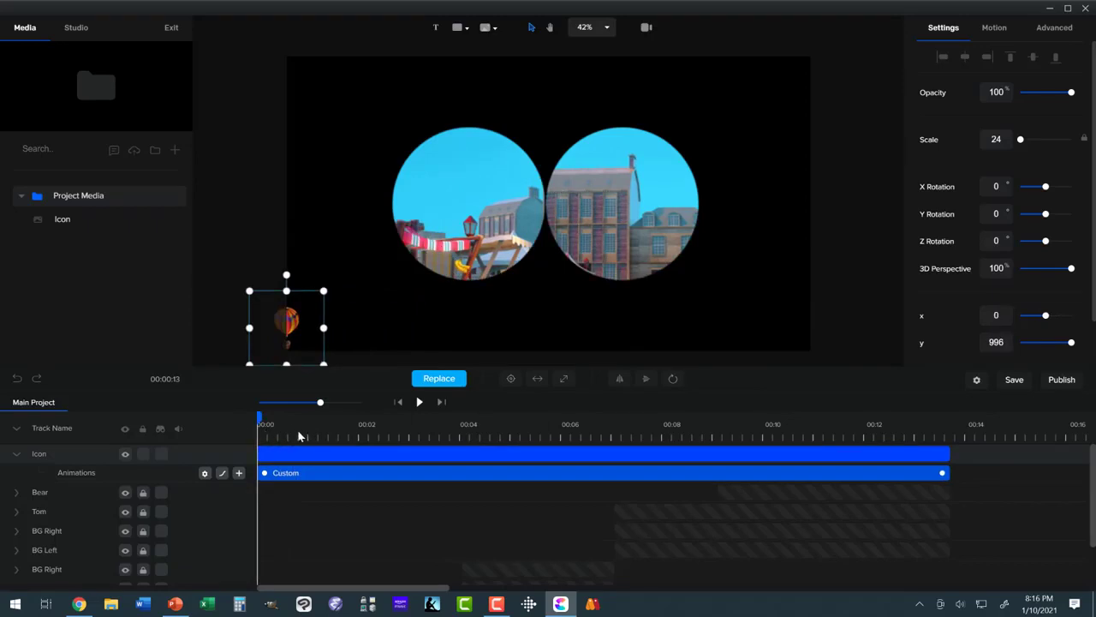
left_click(419, 405)
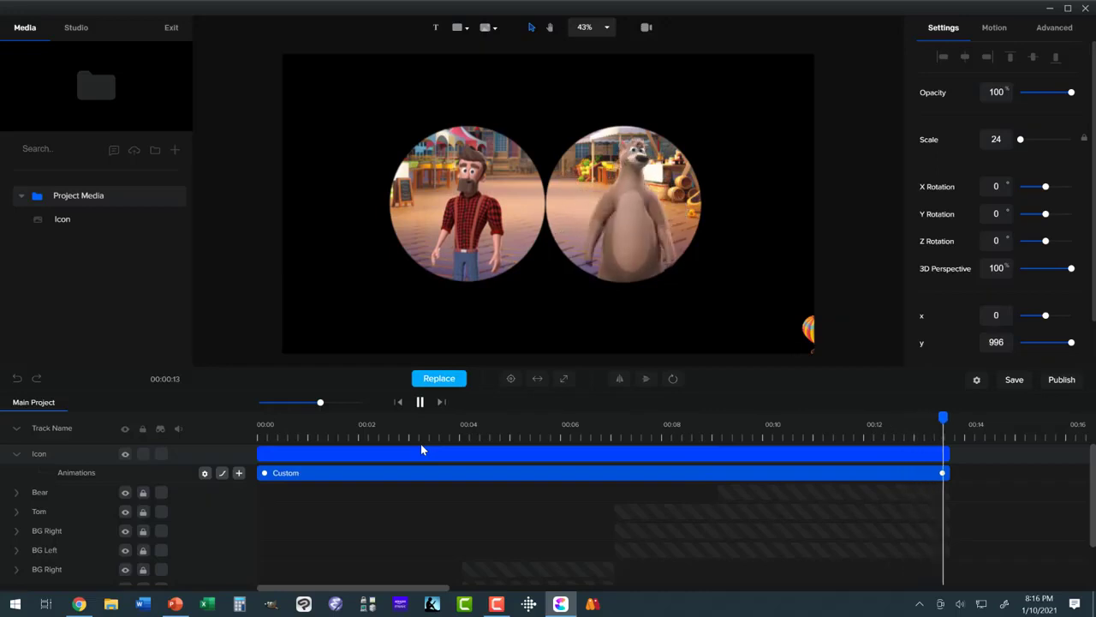
Apply Linear easing to both ends of the balloon's animation and play it back
left_click(222, 473)
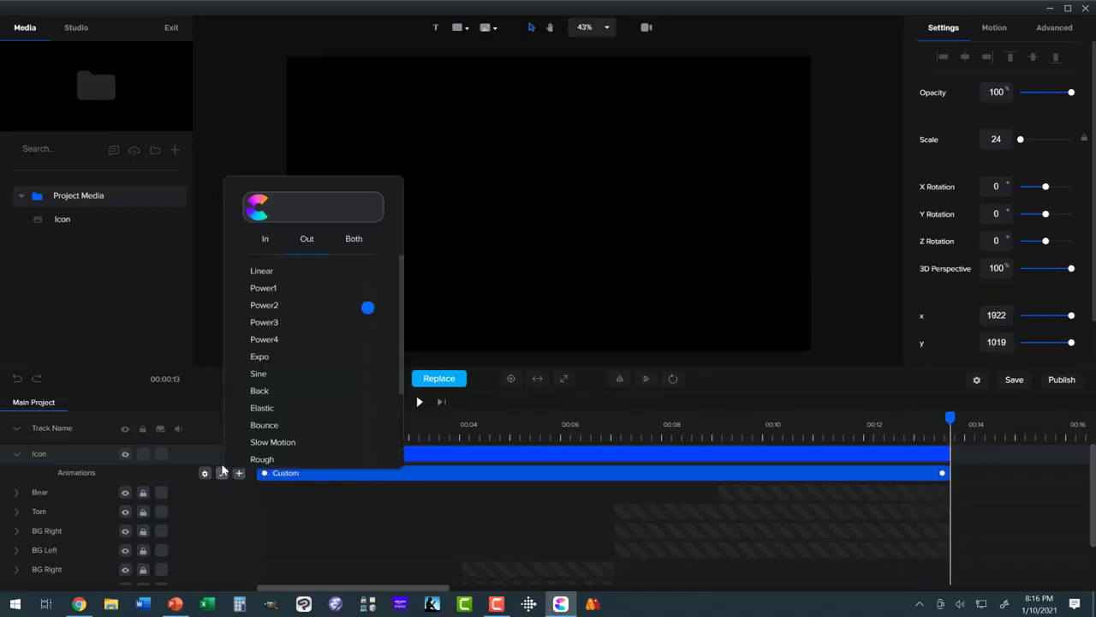
left_click(367, 275)
left_click(351, 240)
left_click(408, 516)
left_click(418, 402)
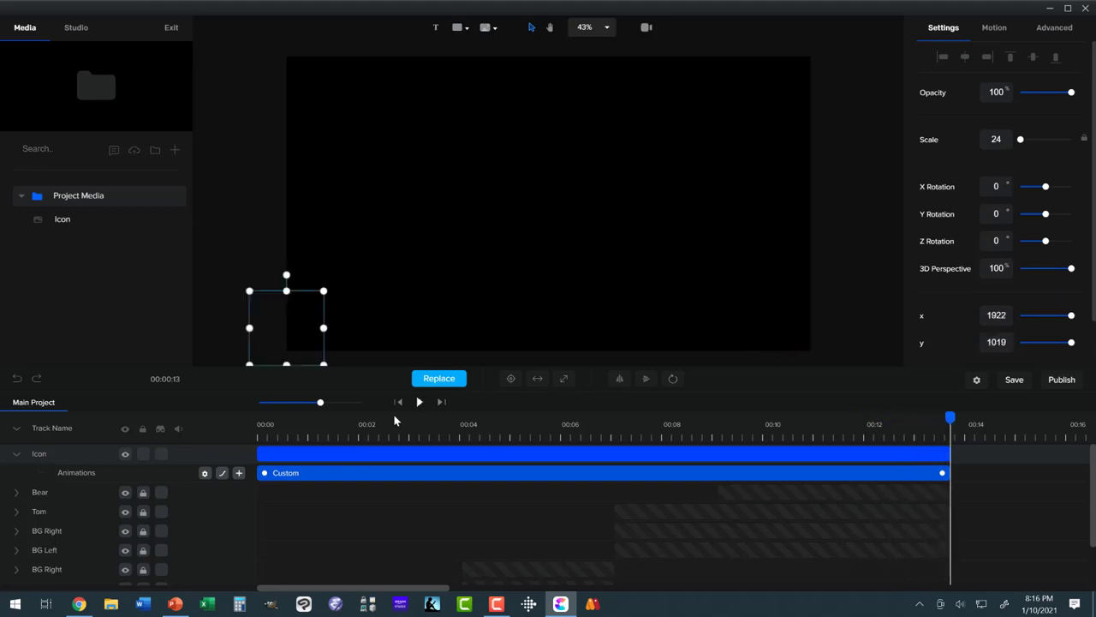
Select the balloon's Icon clip on the timeline
left_click(380, 452)
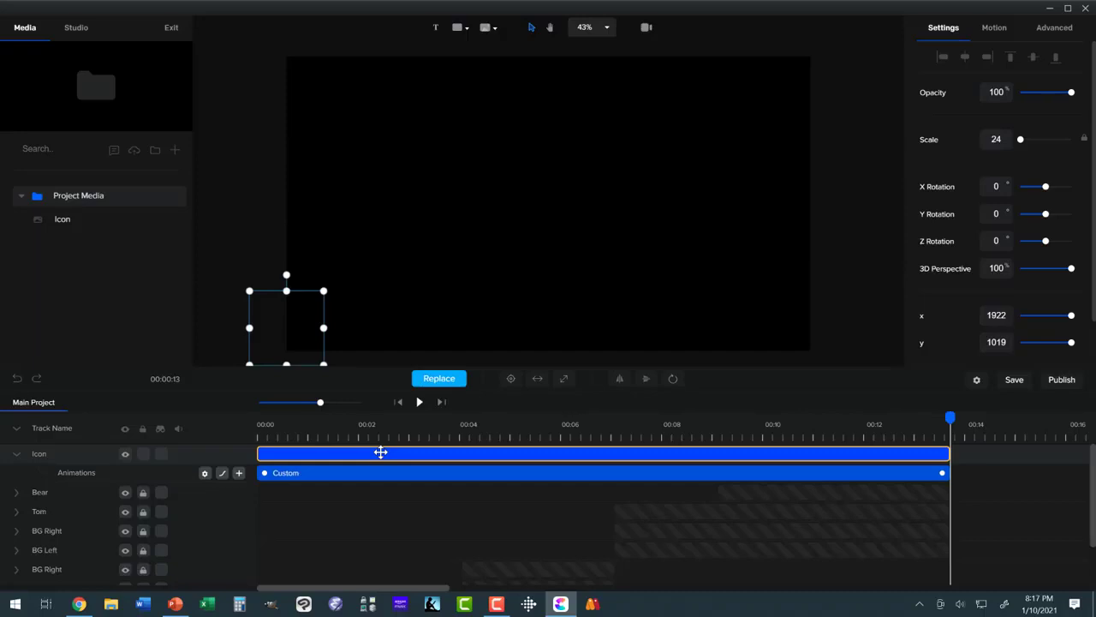
Delete the Icon track, rewind to the start and add a white rectangle shape
right_click(380, 452)
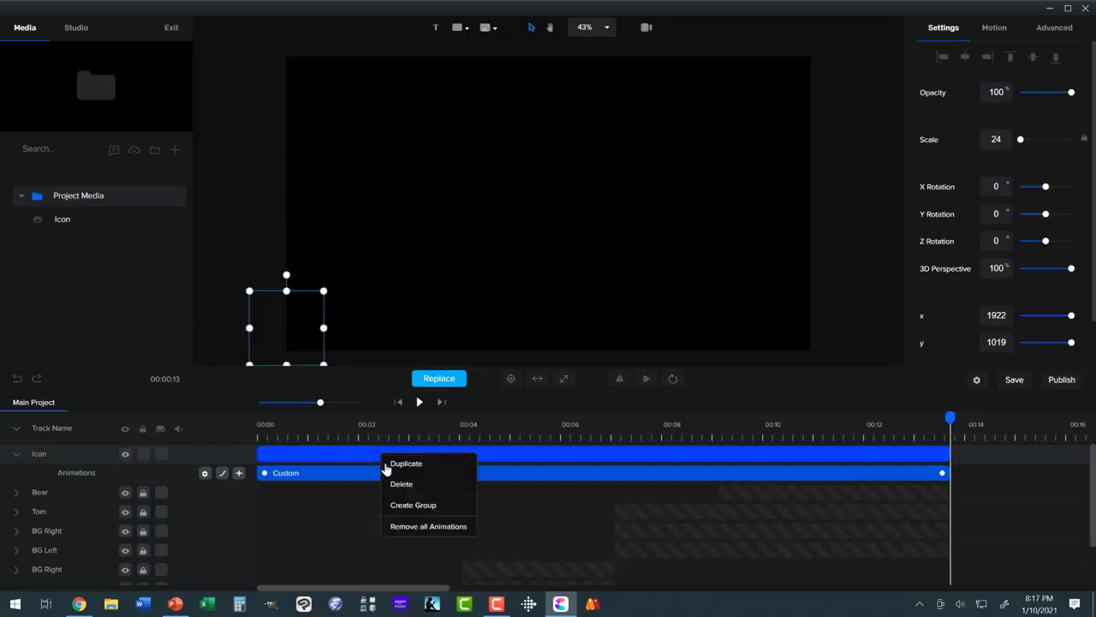
left_click(401, 483)
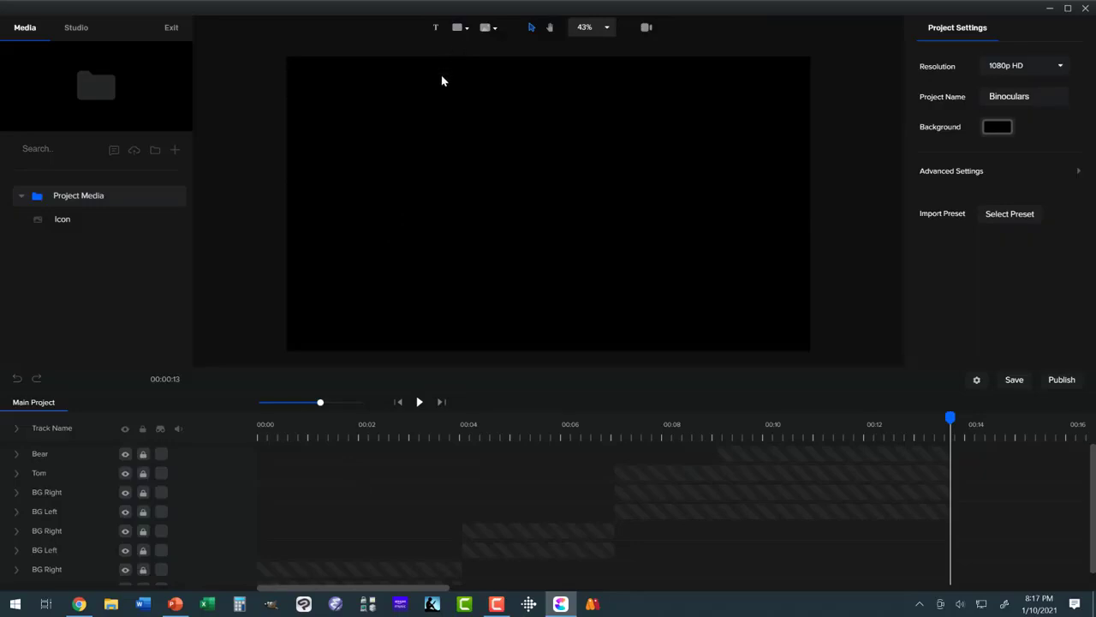
left_click(399, 403)
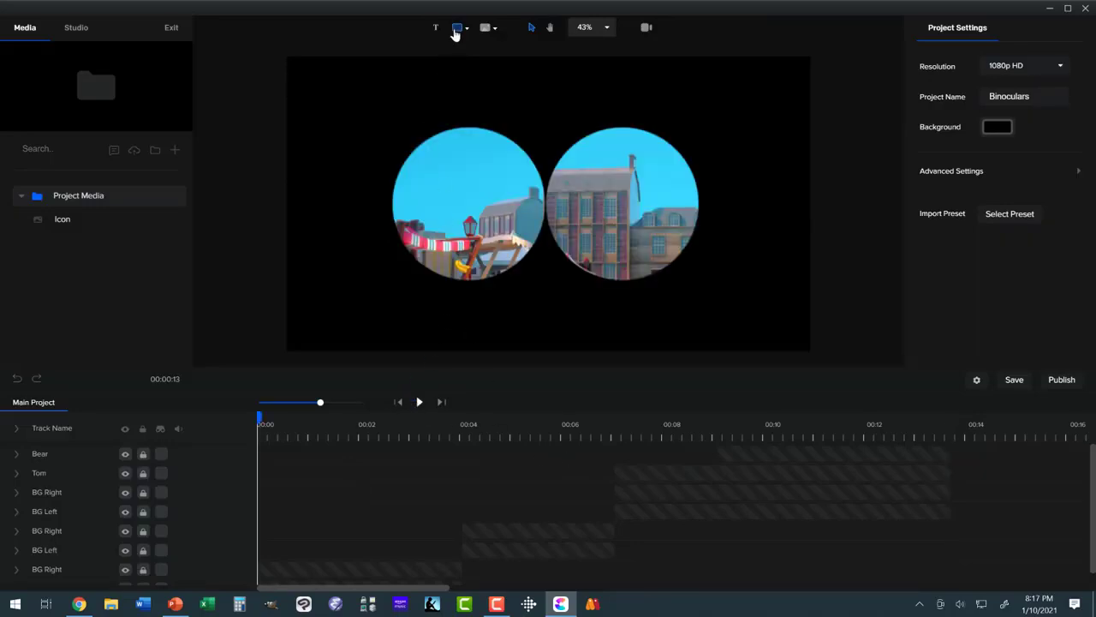
left_click(459, 30)
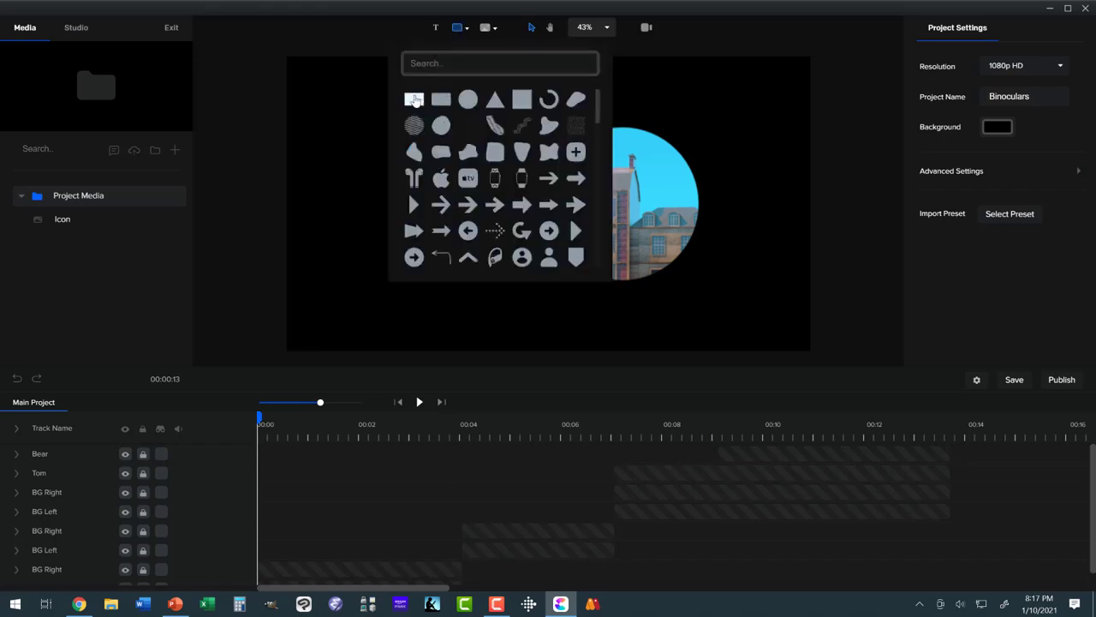
left_click(417, 100)
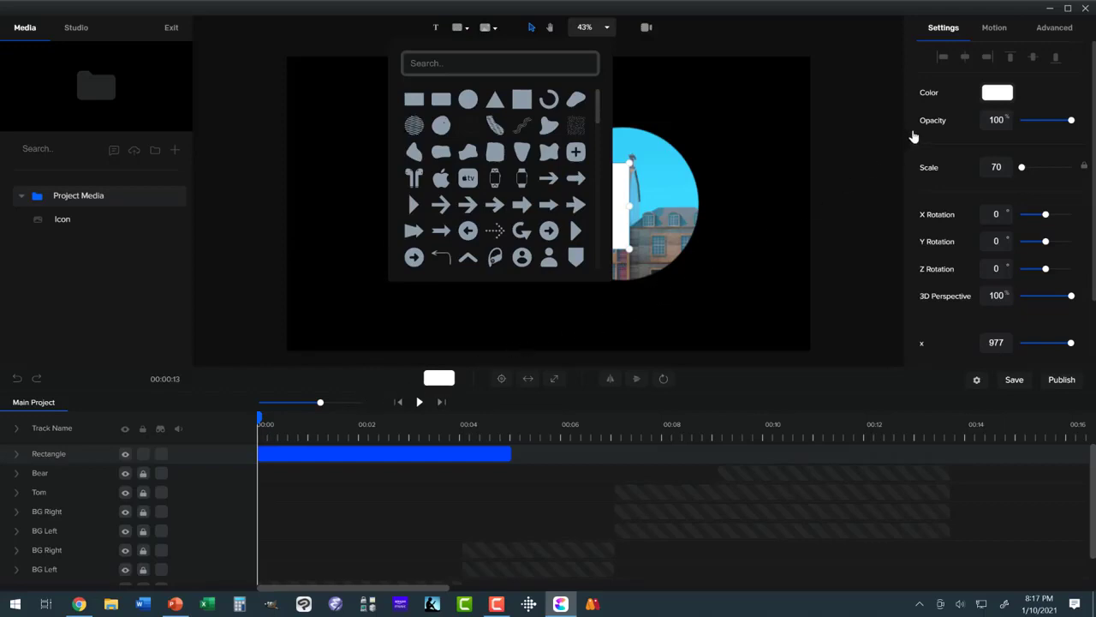
Colour the rectangle red and stretch it into a thin bottom-edge bar at scale 240
left_click(998, 96)
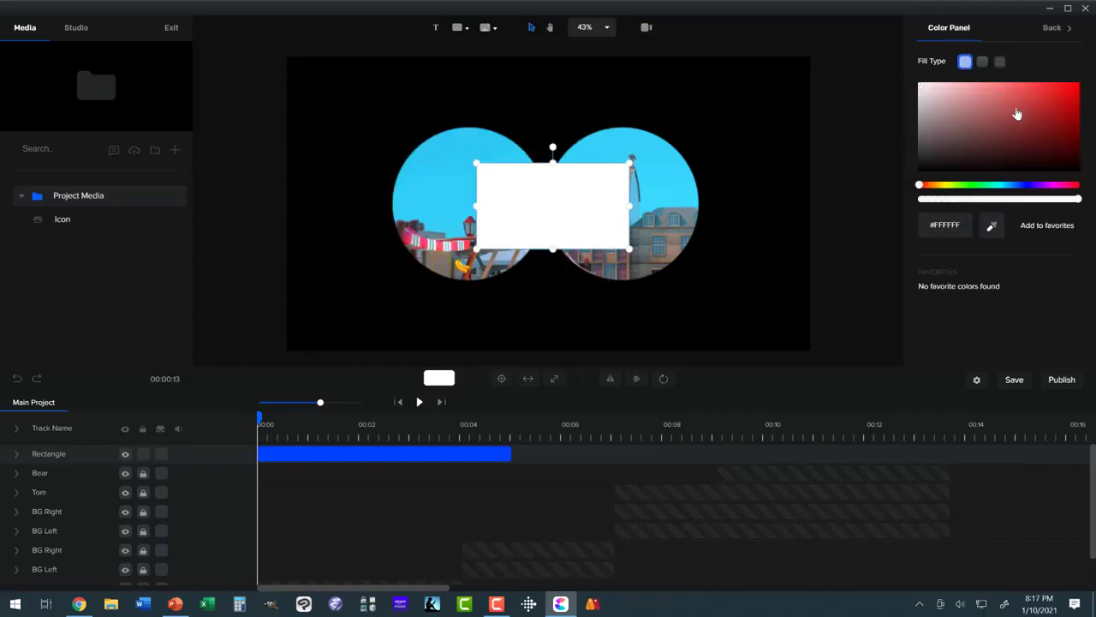
left_click_drag(1022, 113, 1082, 72)
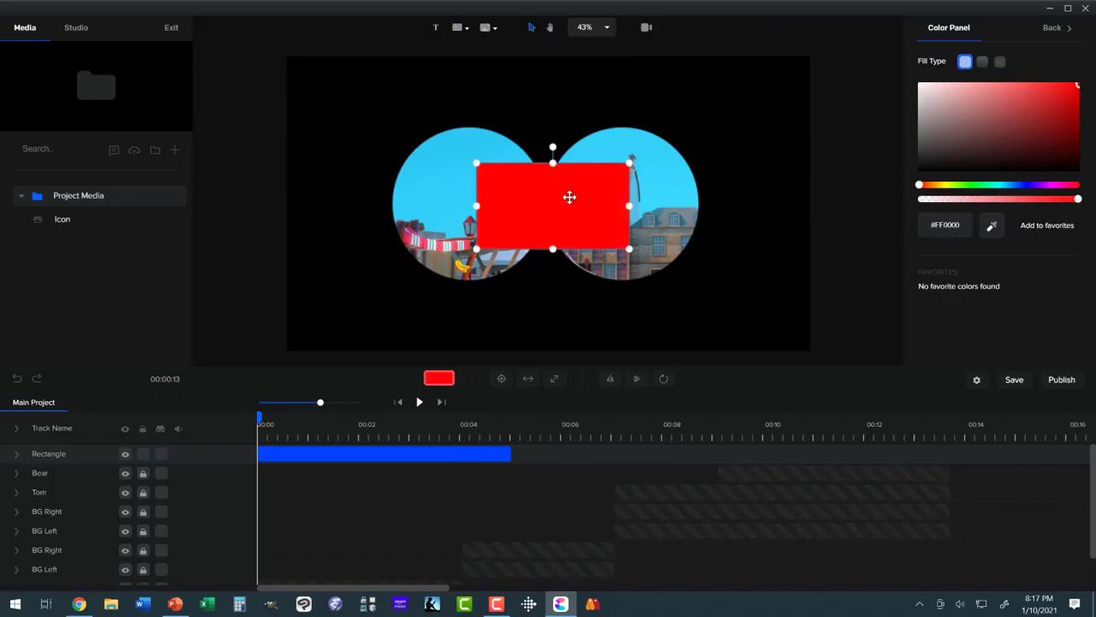
left_click_drag(569, 197, 369, 335)
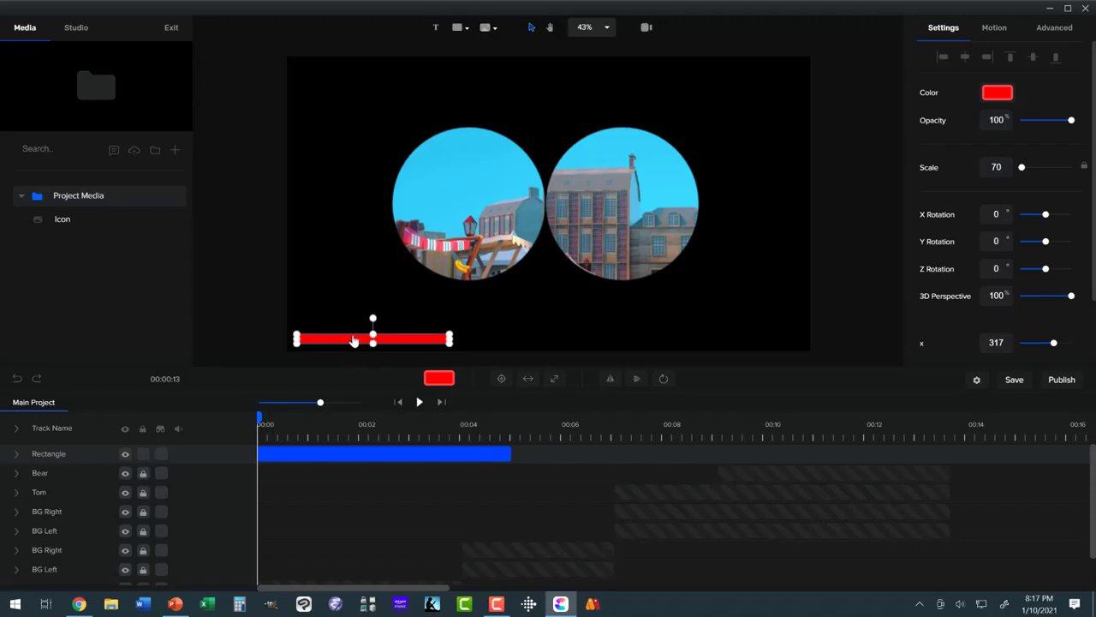
key("Escape")
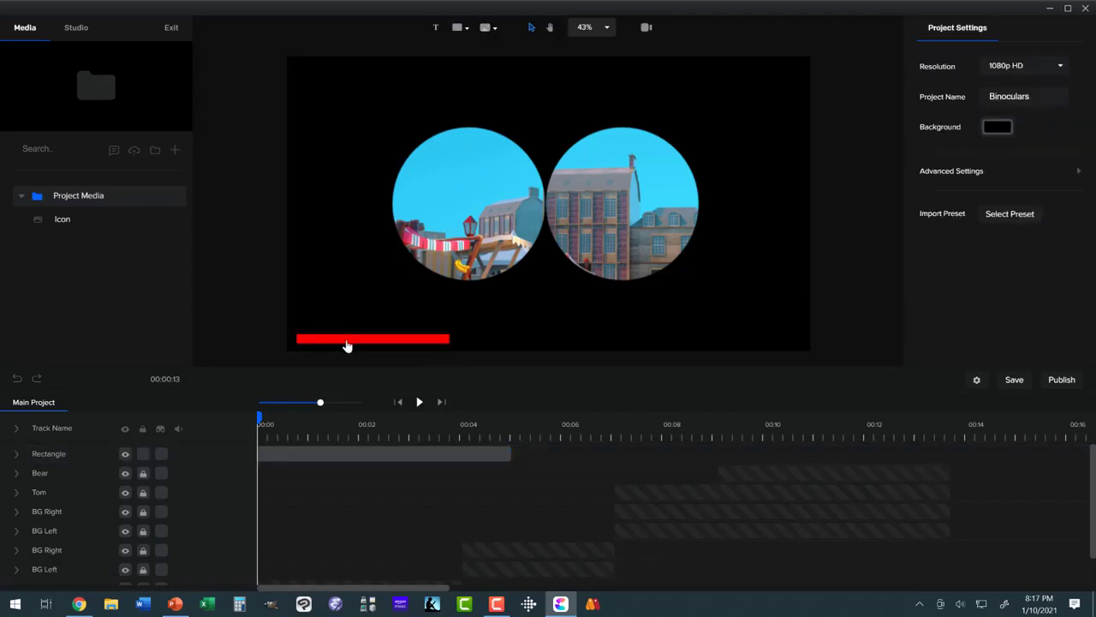
left_click_drag(348, 345, 338, 340)
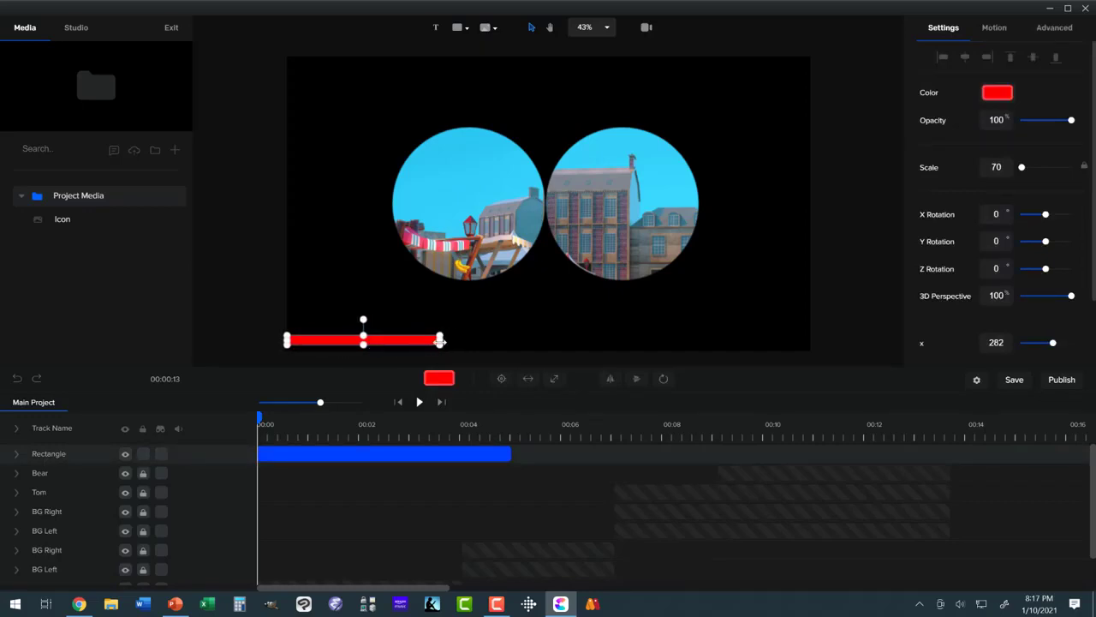
left_click_drag(439, 340, 812, 338)
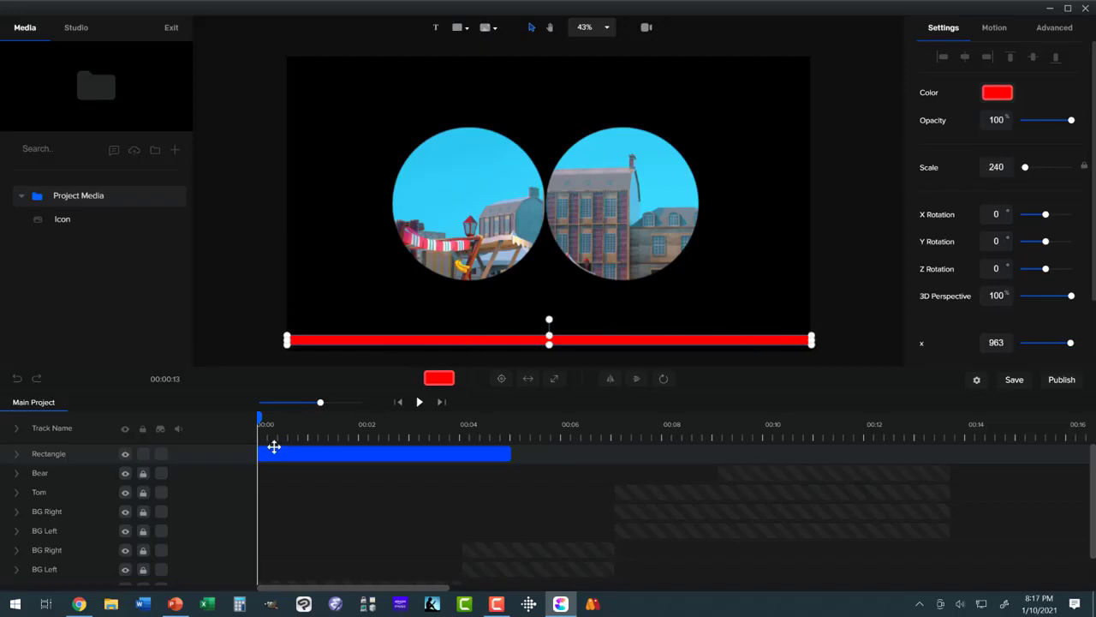
Add a Position animation to the red bar, shifted slightly later in time
left_click(15, 454)
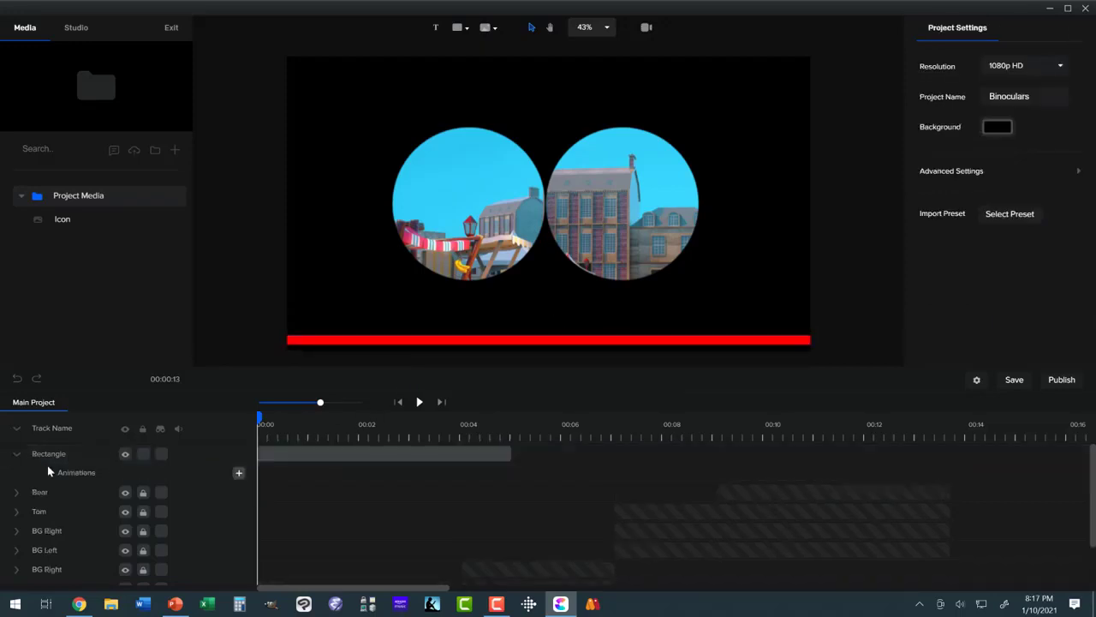
left_click(239, 474)
left_click(376, 270)
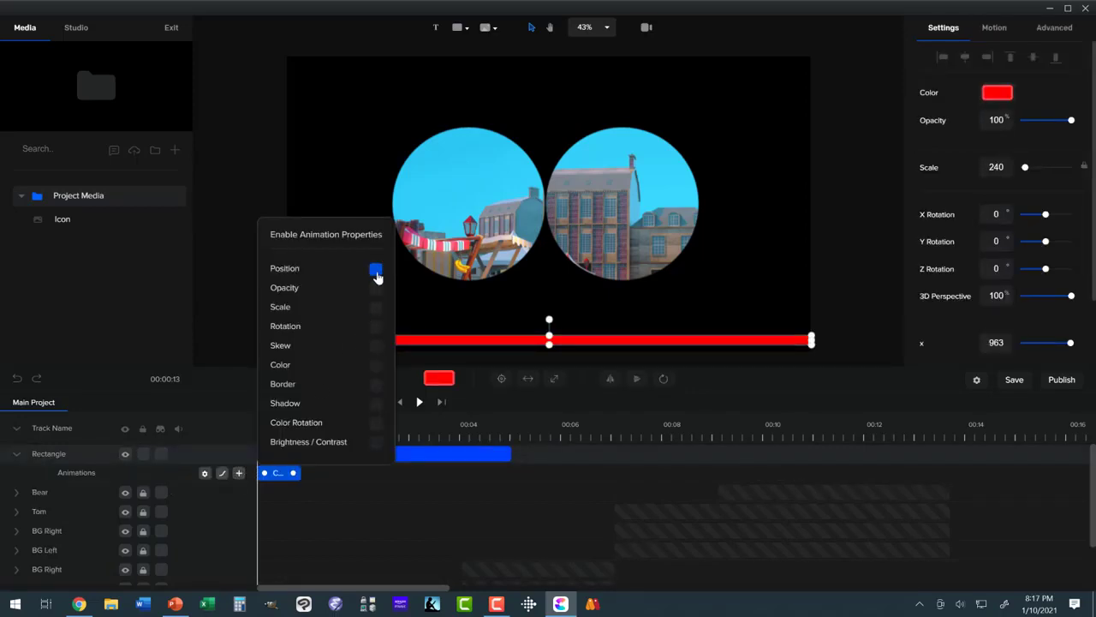
left_click(399, 502)
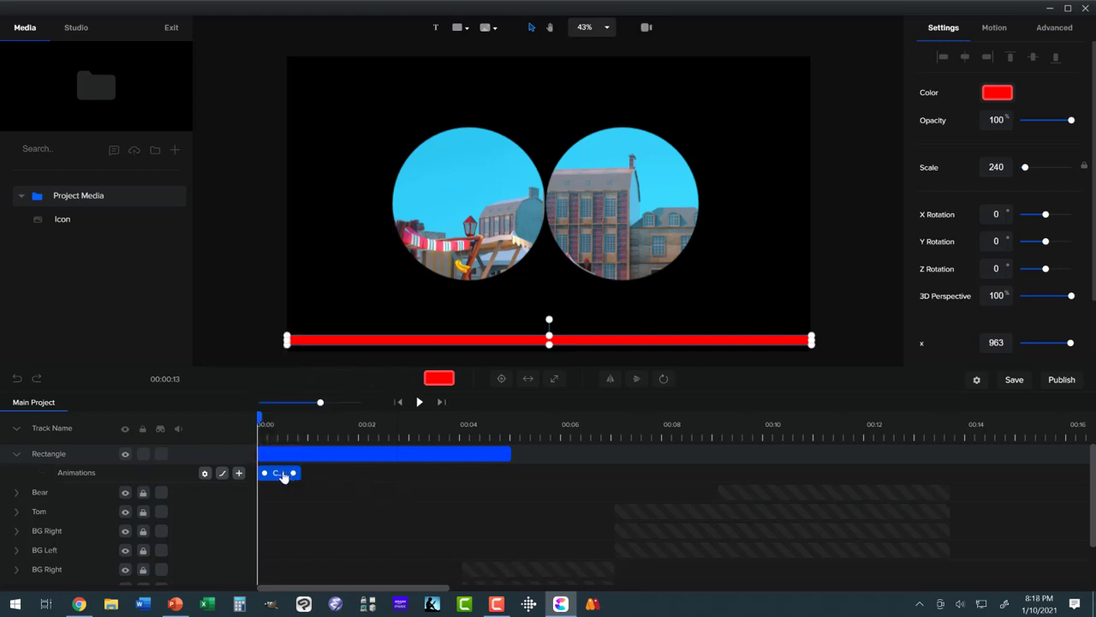
left_click_drag(283, 477, 334, 476)
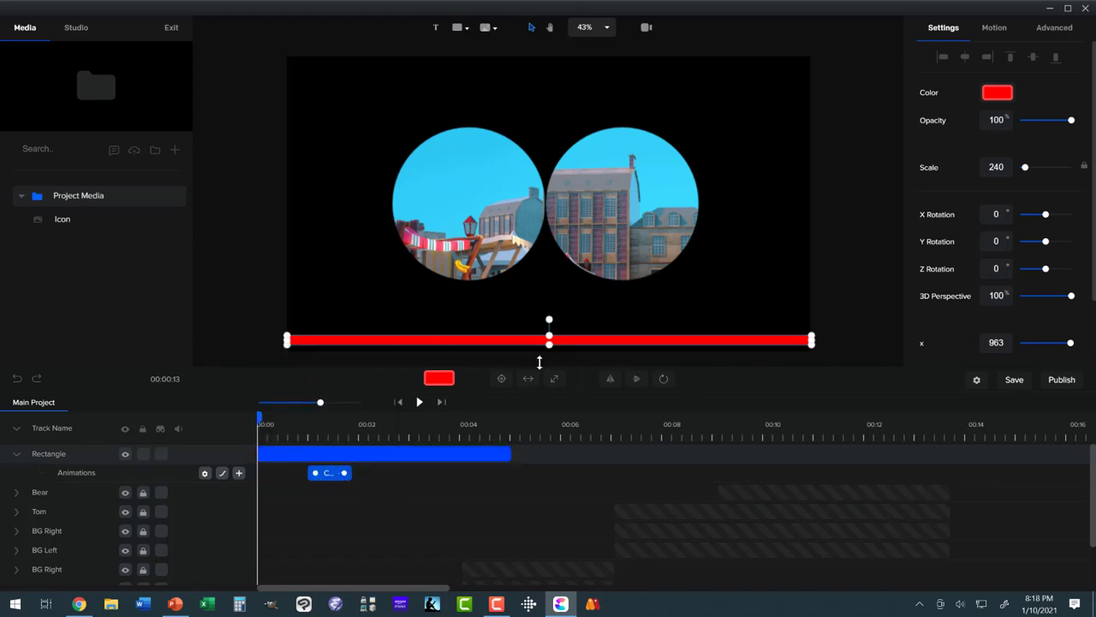
Drag the bar off the left edge to x -950 and preview its slide-in
left_click_drag(548, 340, 189, 337)
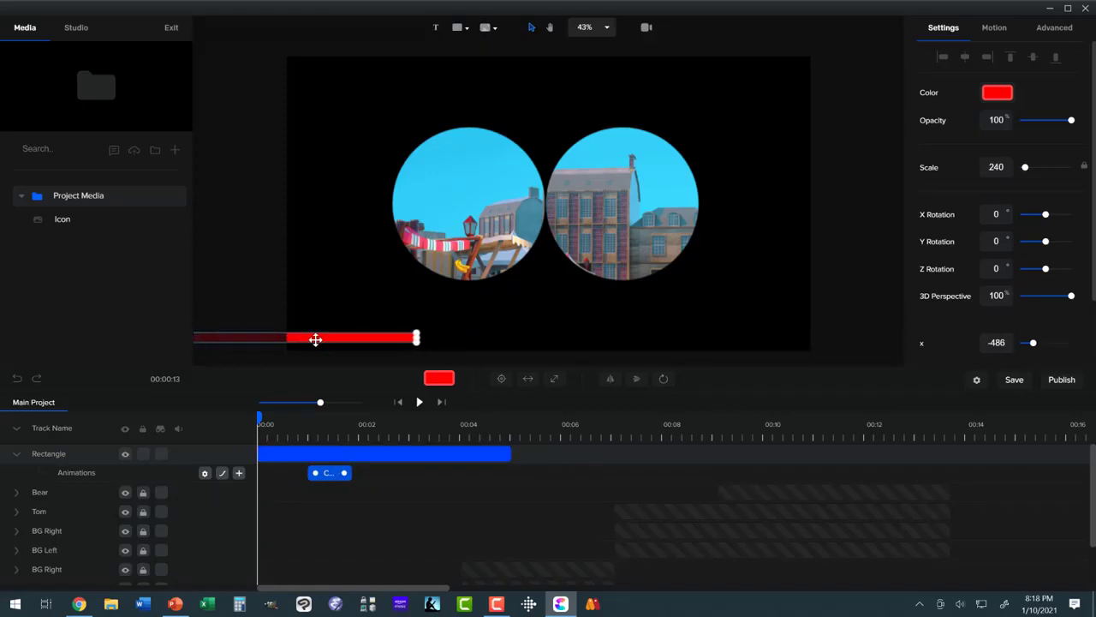
left_click_drag(316, 338, 210, 337)
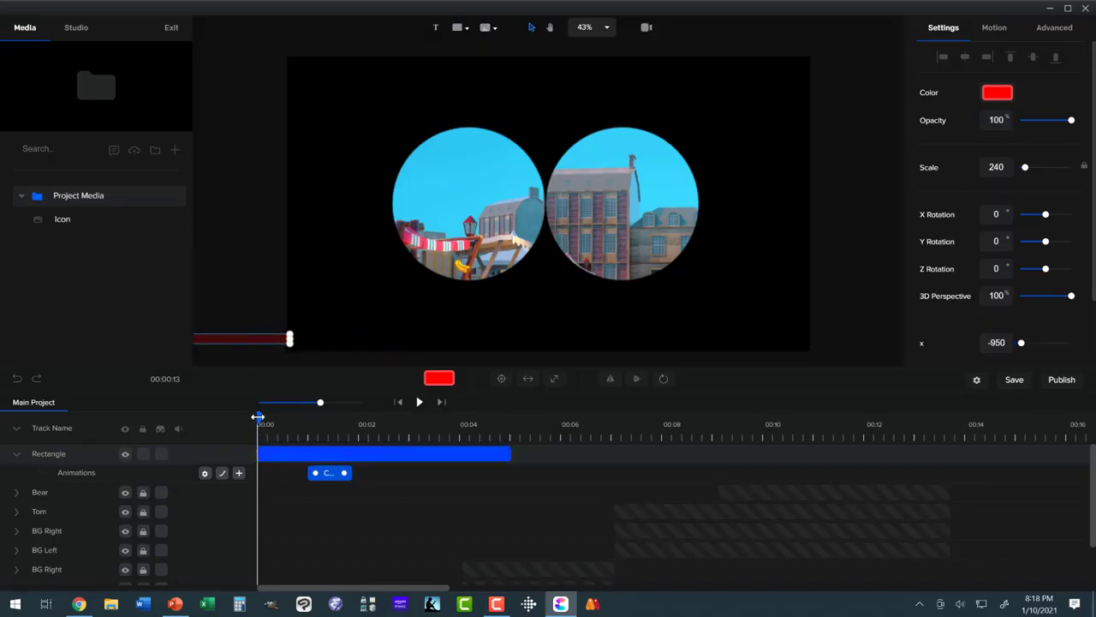
left_click_drag(257, 418, 375, 450)
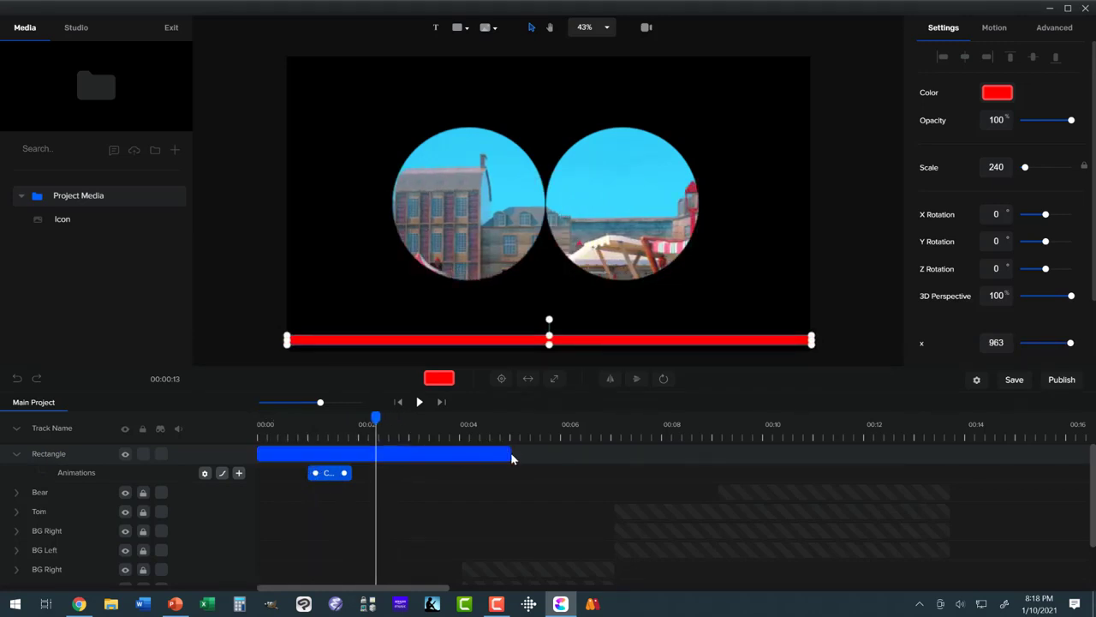
Stretch the Rectangle clip to 00:13 and its Custom slide-in animation across the whole clip
left_click_drag(585, 454, 949, 455)
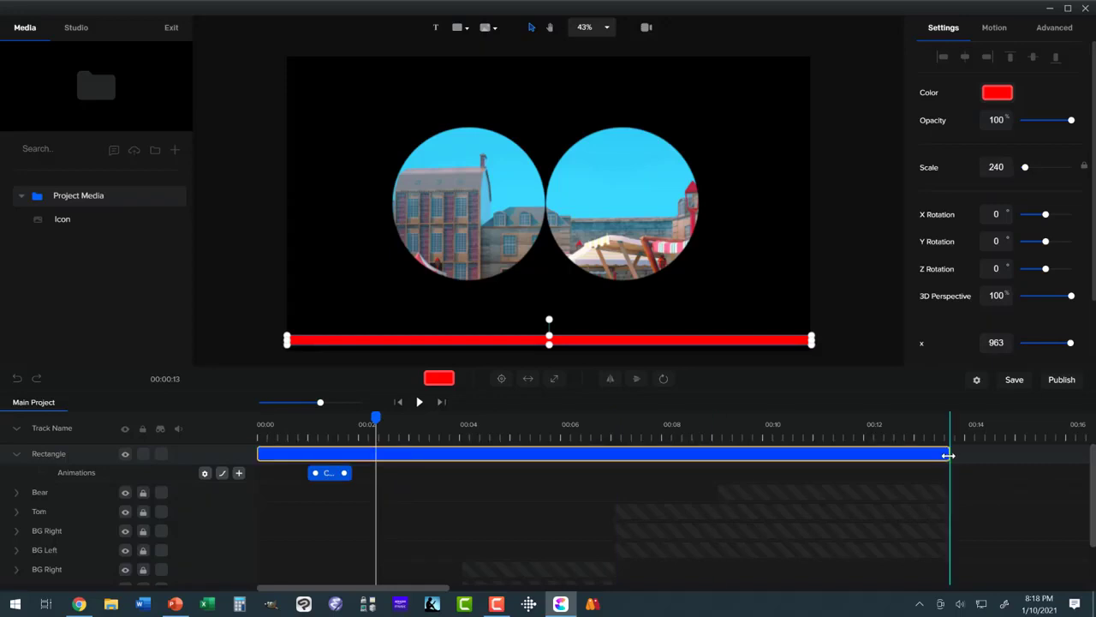
left_click(499, 467)
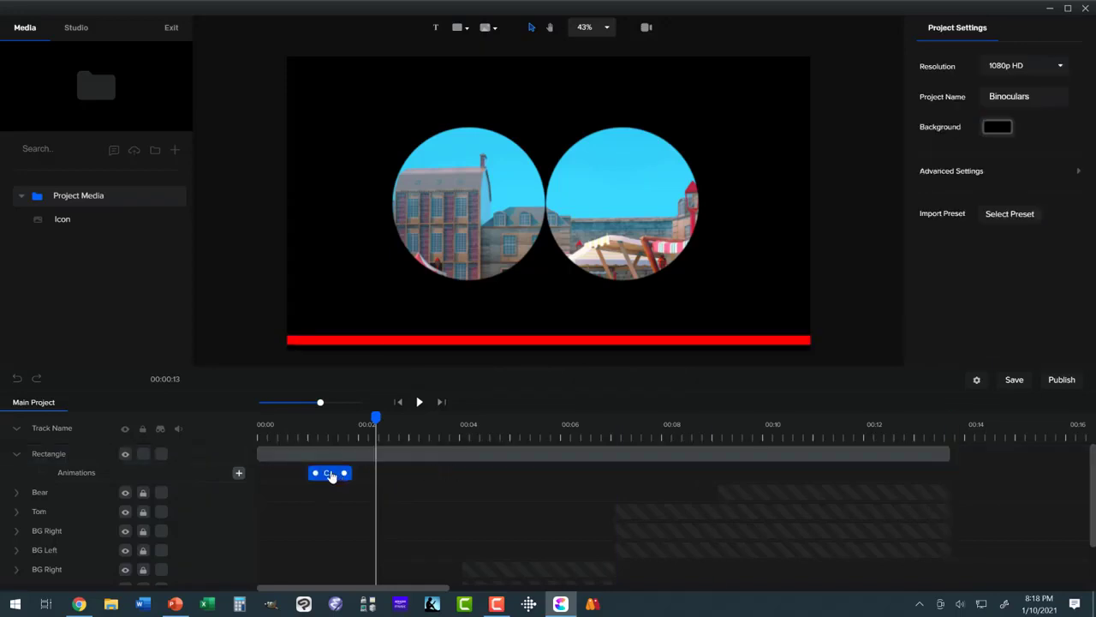
left_click_drag(331, 475, 942, 472)
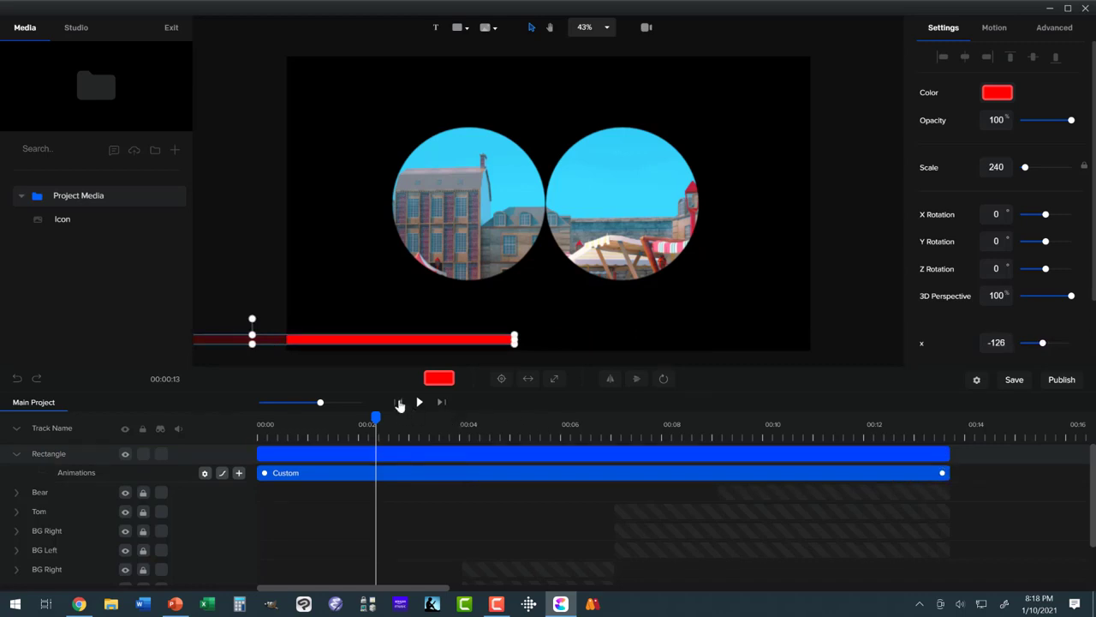
Preview the red bar's slide-in animation from the start of the timeline
left_click(399, 403)
left_click(418, 403)
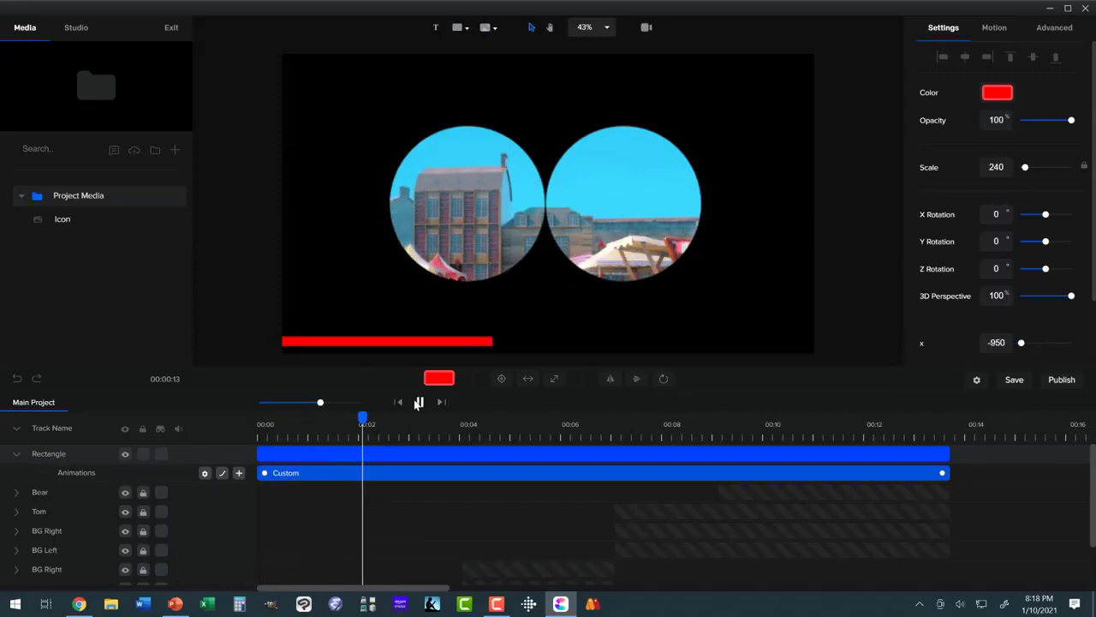
left_click(418, 402)
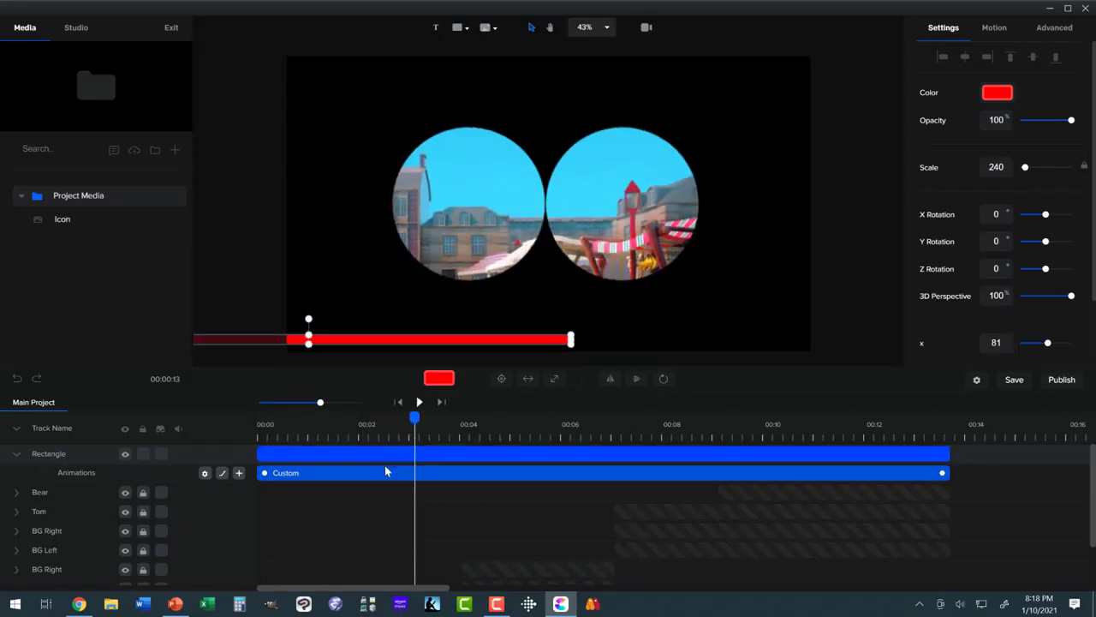
Give the slide animation Linear easing and replay it from the start to check
left_click(223, 474)
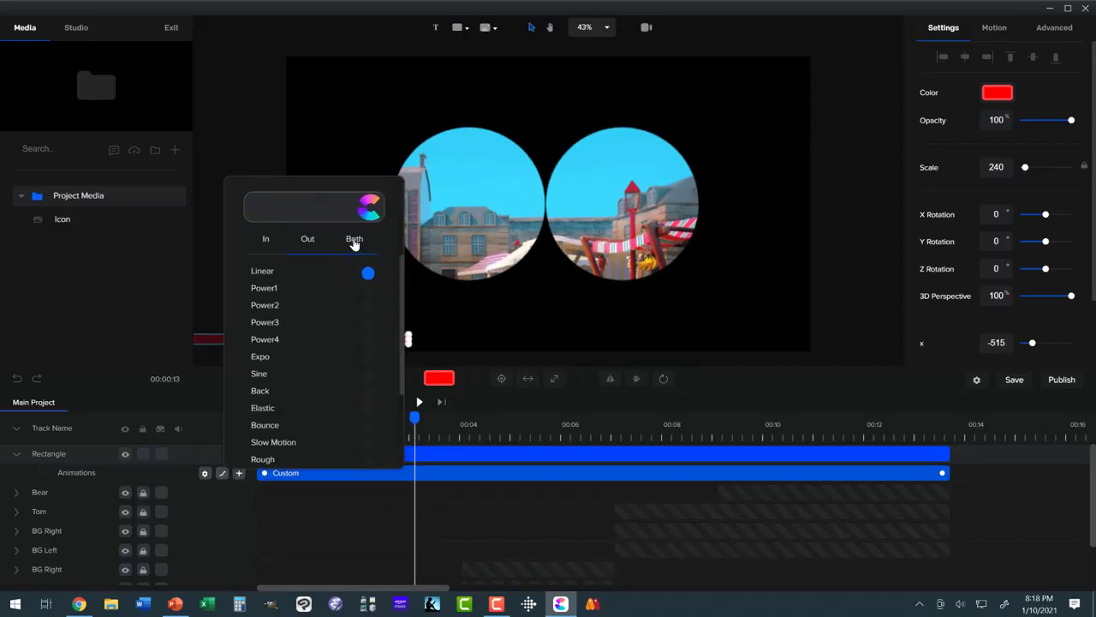
left_click(452, 504)
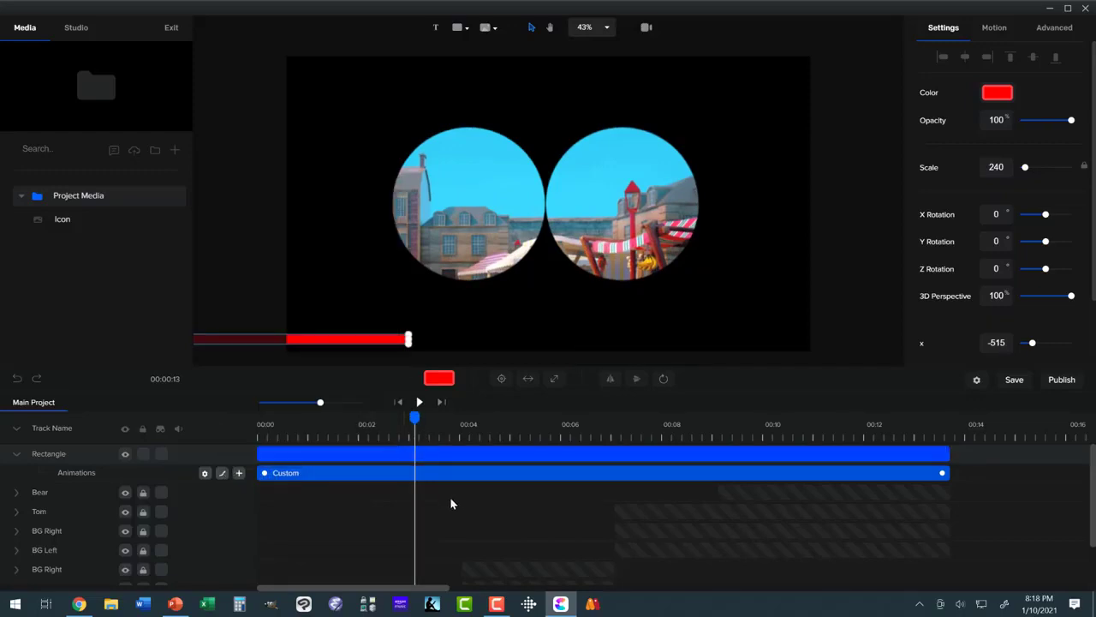
left_click(400, 403)
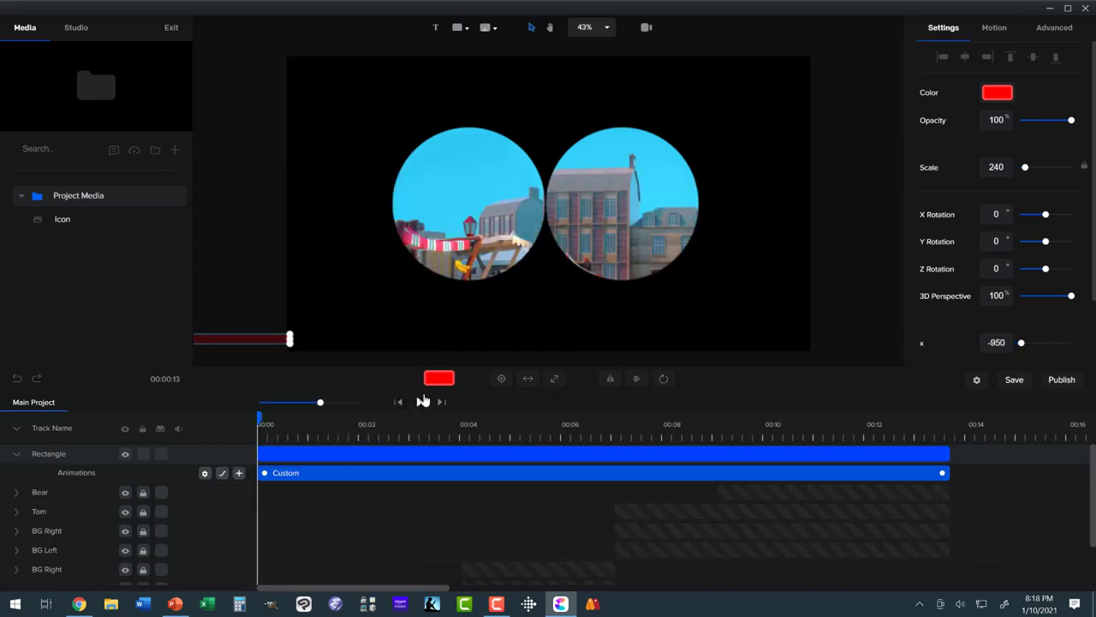
left_click(420, 404)
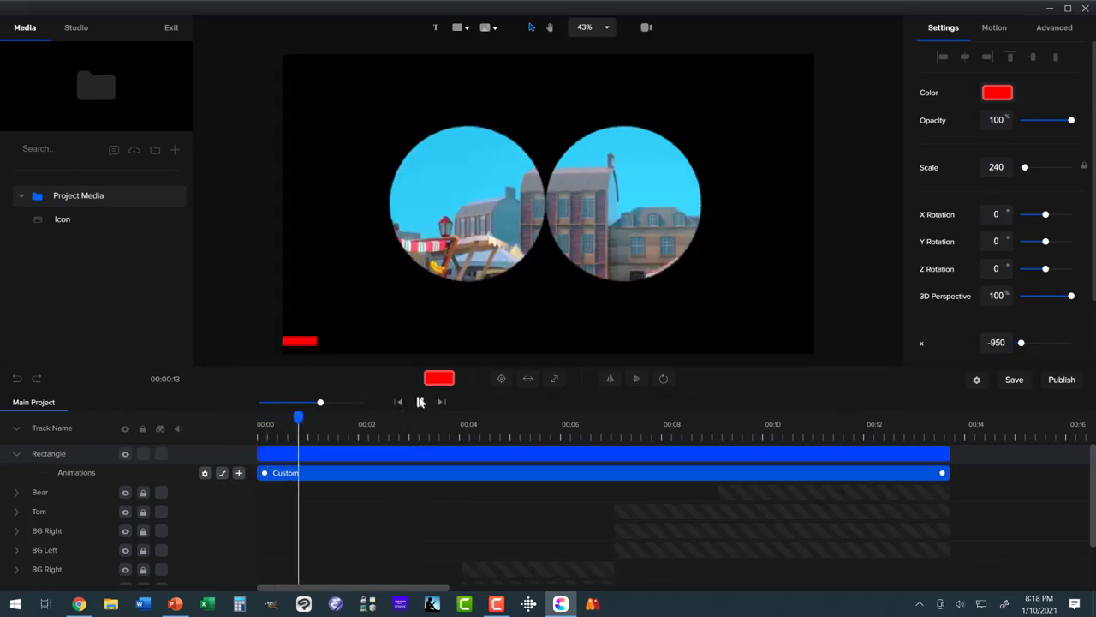